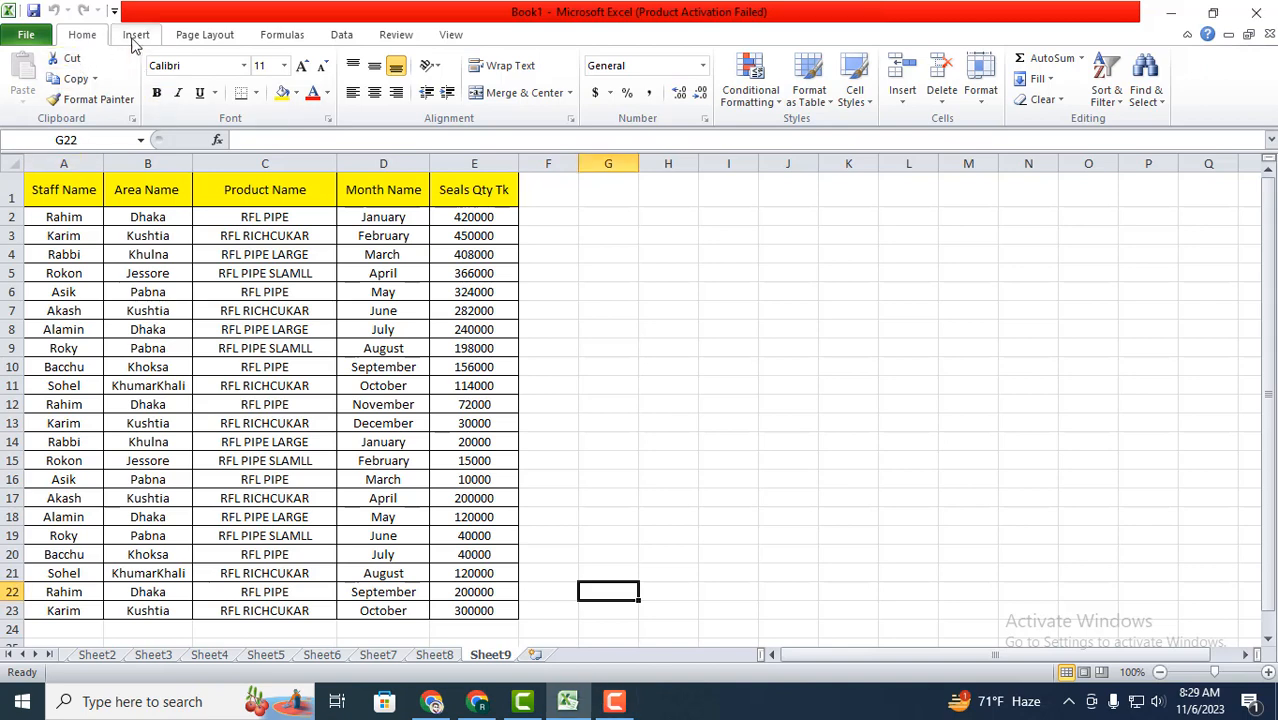
# Create a PivotTable from the range Sheet9!$A$1:$E$23 and place it on a new worksheet.
pyautogui.click(137, 36)
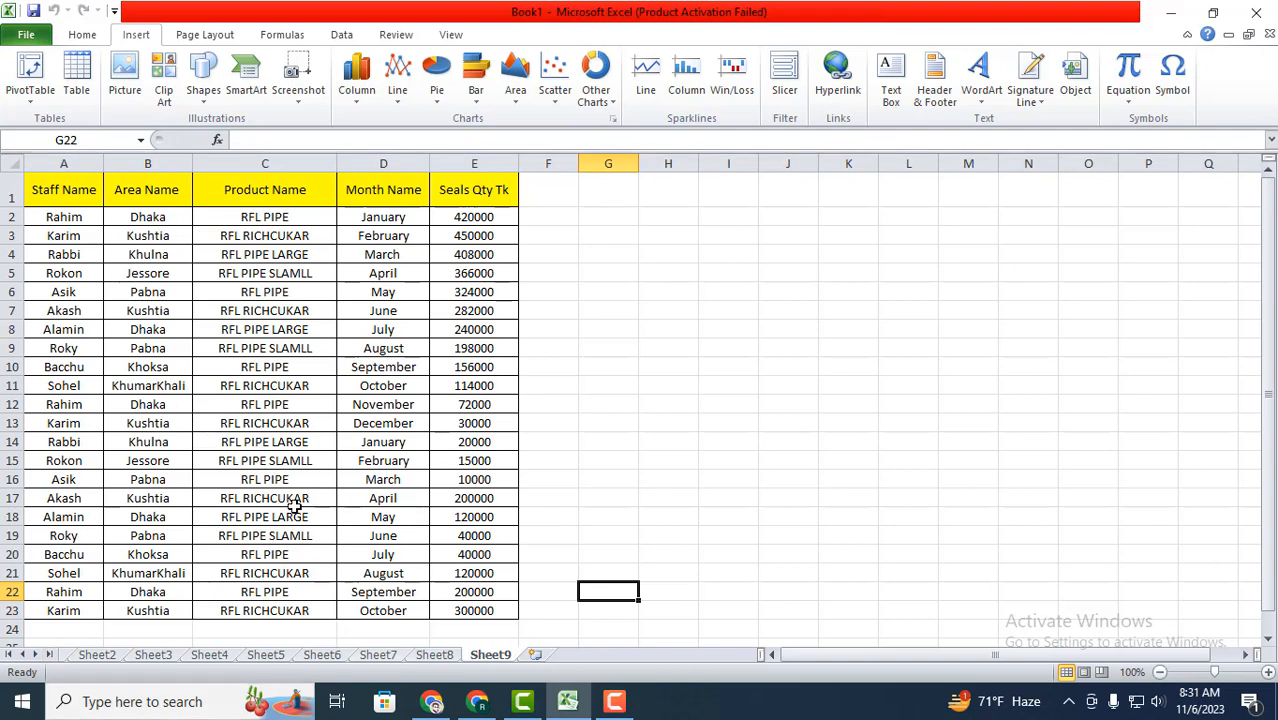
pyautogui.click(279, 368)
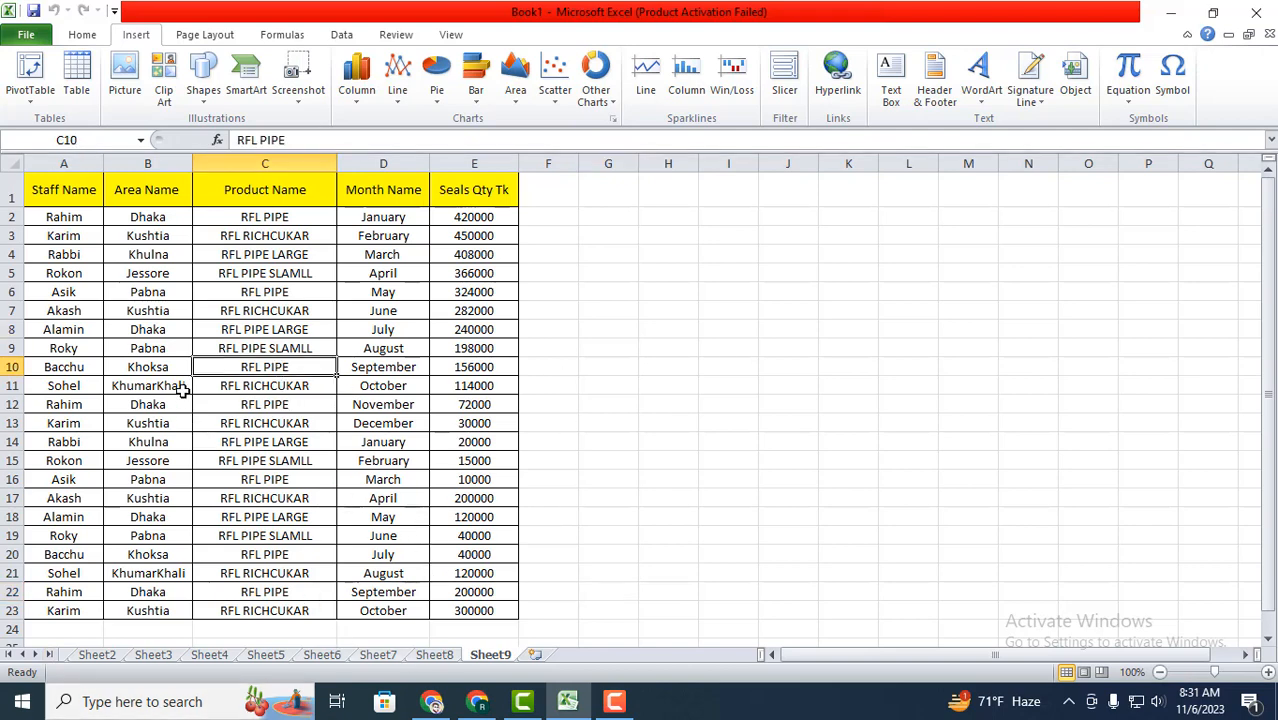
pyautogui.click(36, 97)
pyautogui.click(66, 123)
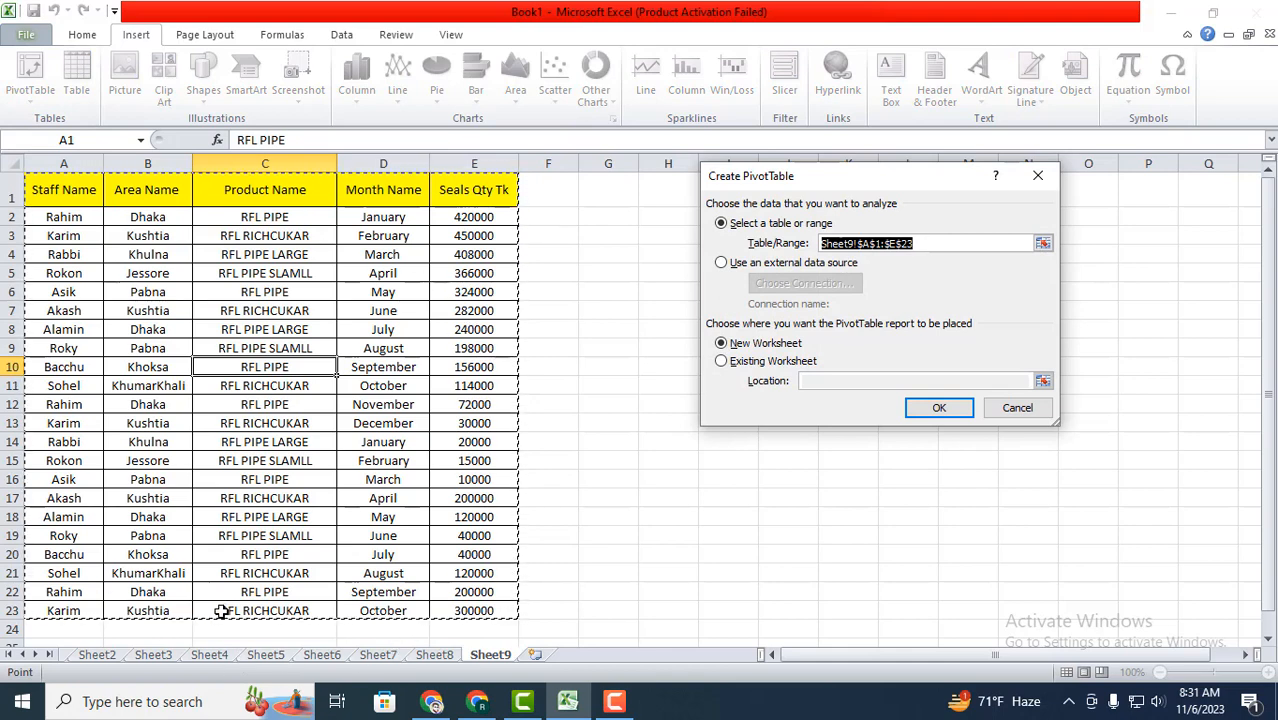
pyautogui.moveTo(884, 177); pyautogui.dragTo(885, 316)
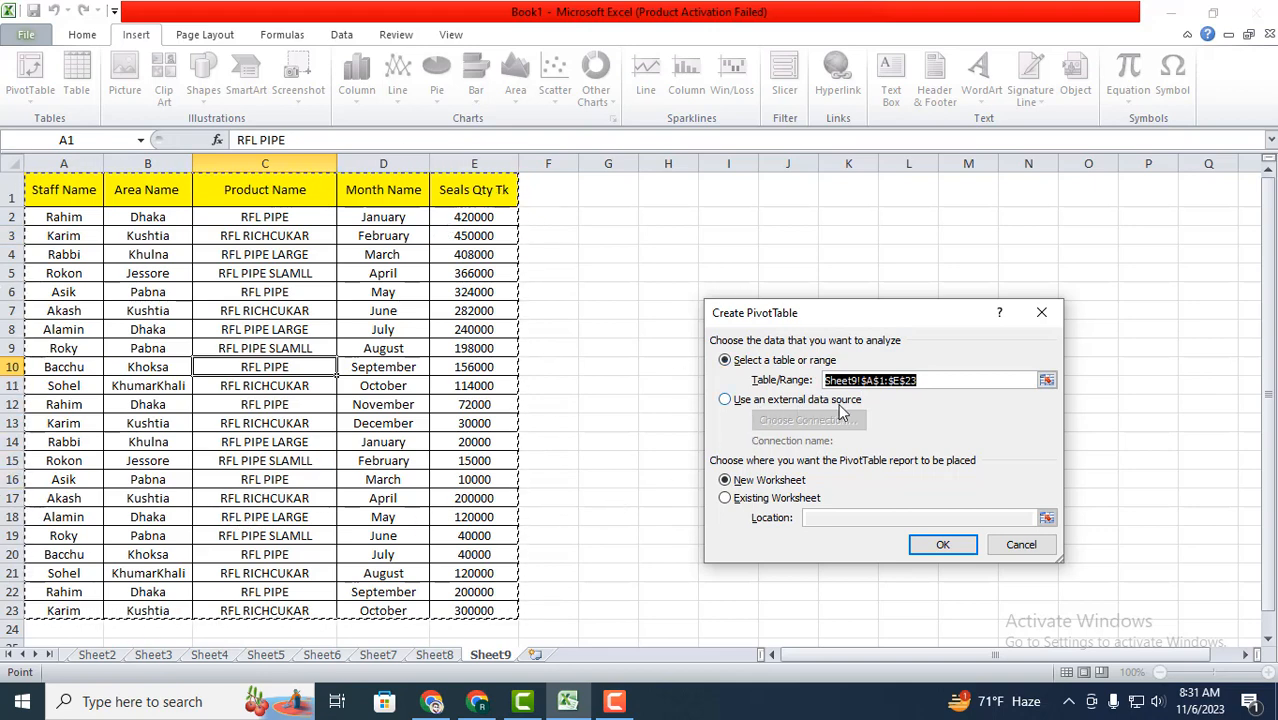
pyautogui.click(728, 400)
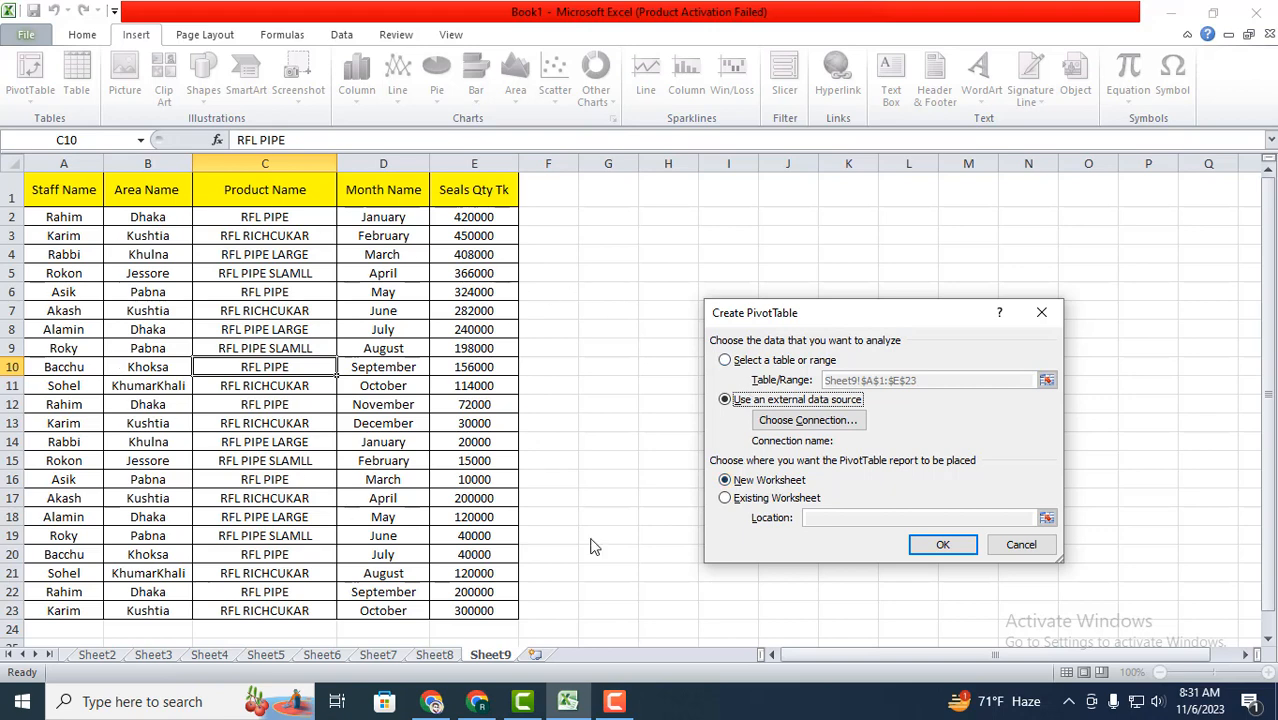
pyautogui.click(725, 360)
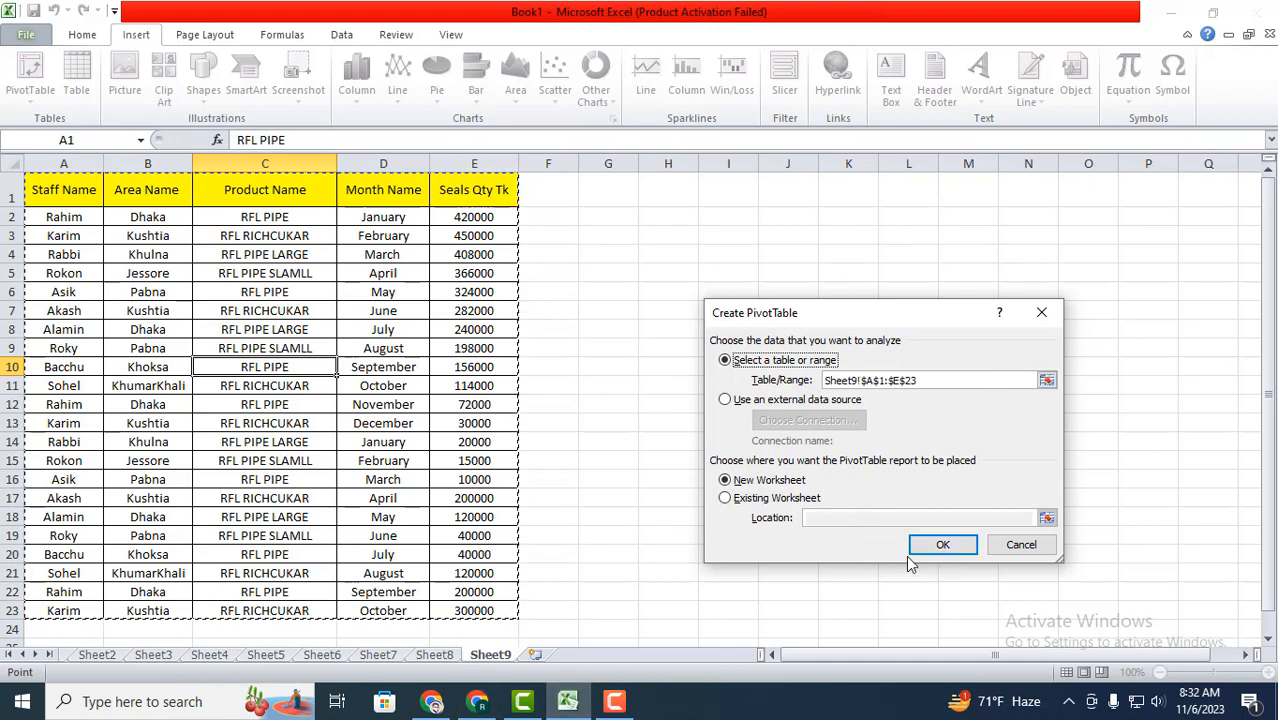
pyautogui.click(968, 550)
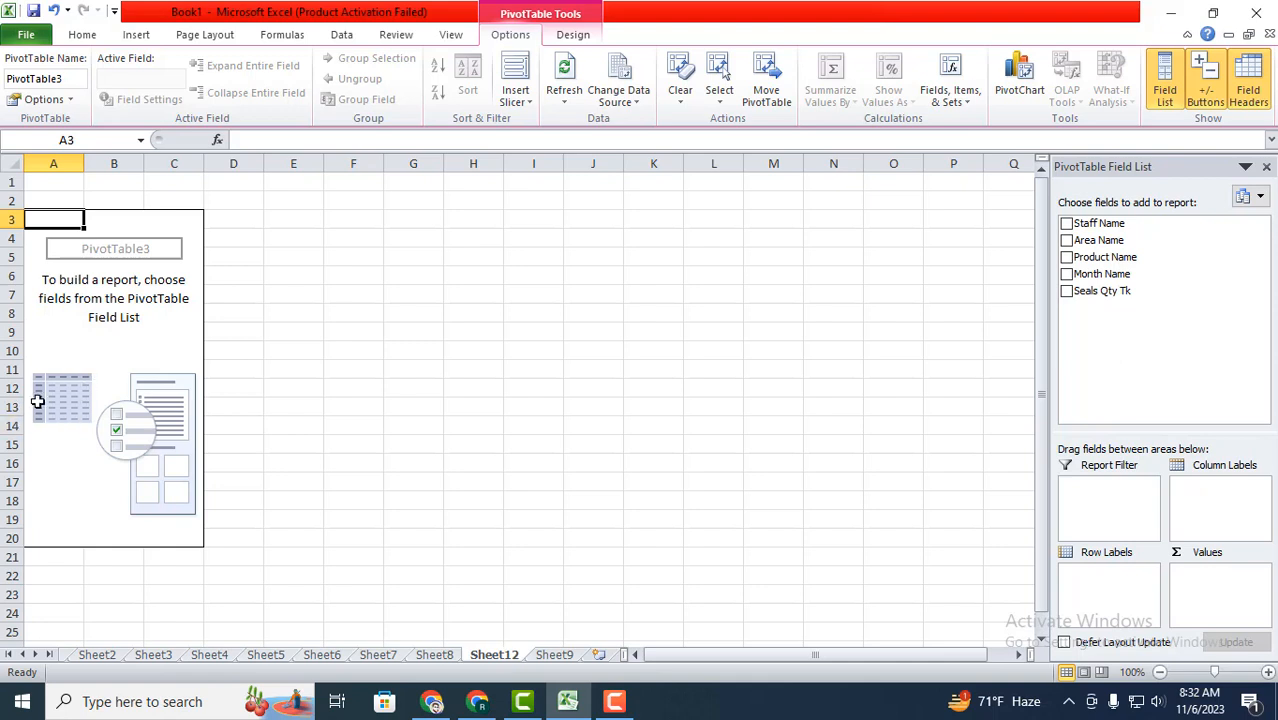
# Enable the classic PivotTable layout in the display settings of the PivotTable options.
pyautogui.rightClick(66, 376)
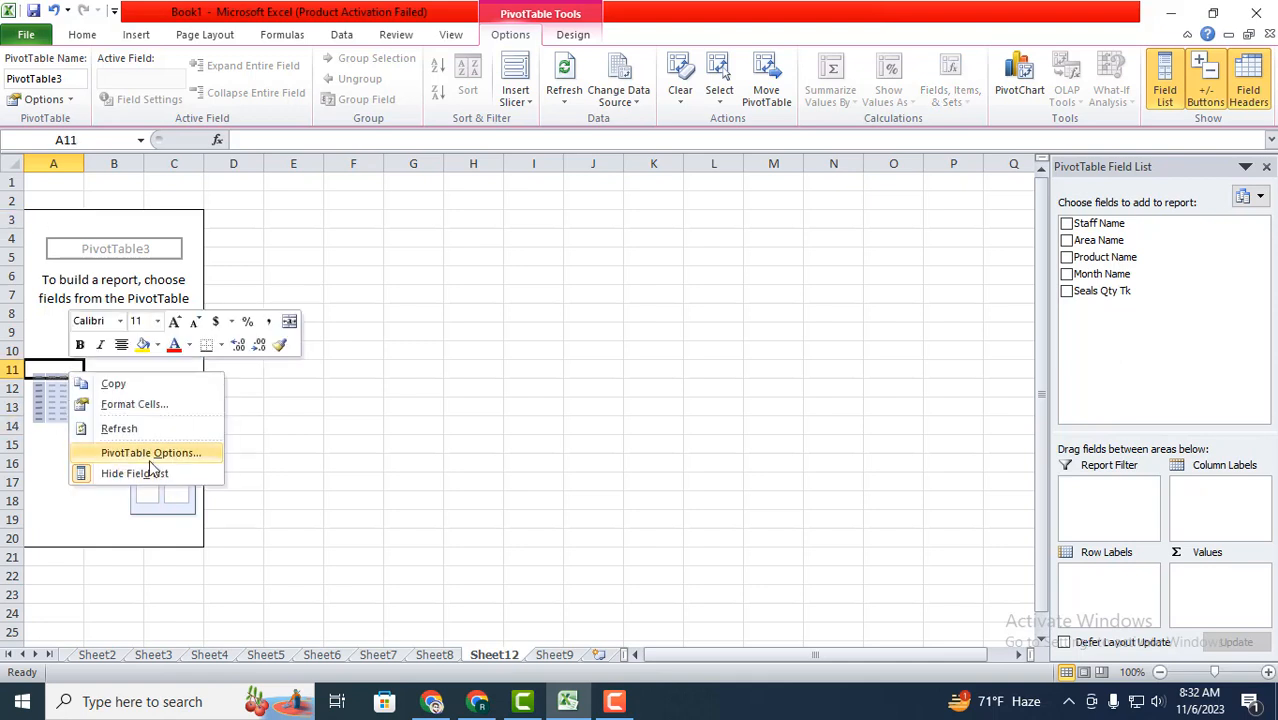
pyautogui.click(151, 453)
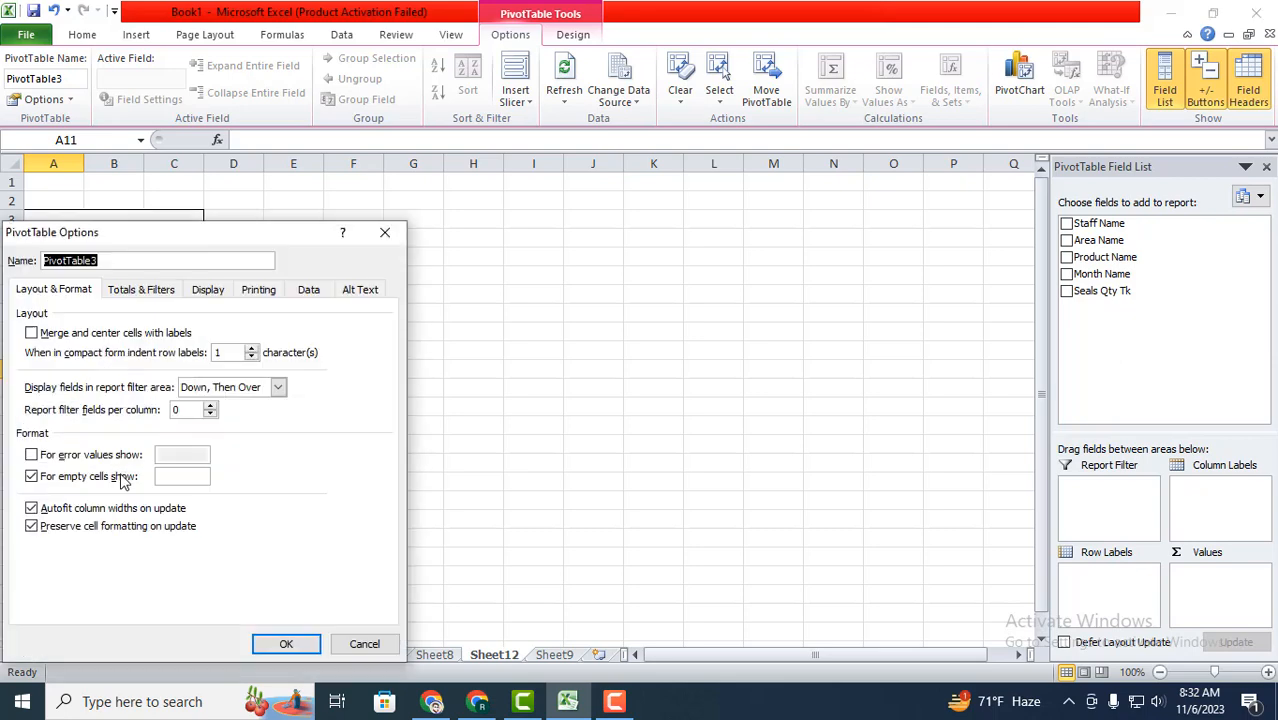
pyautogui.click(224, 295)
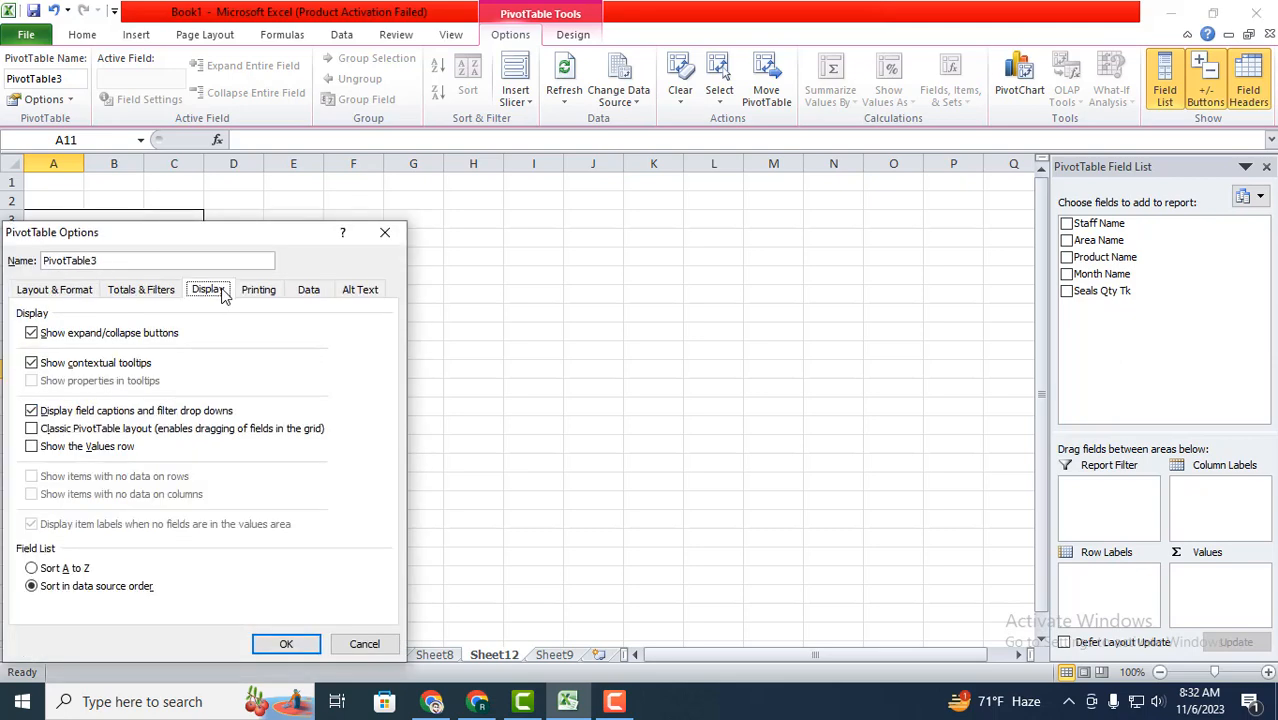
pyautogui.click(45, 437)
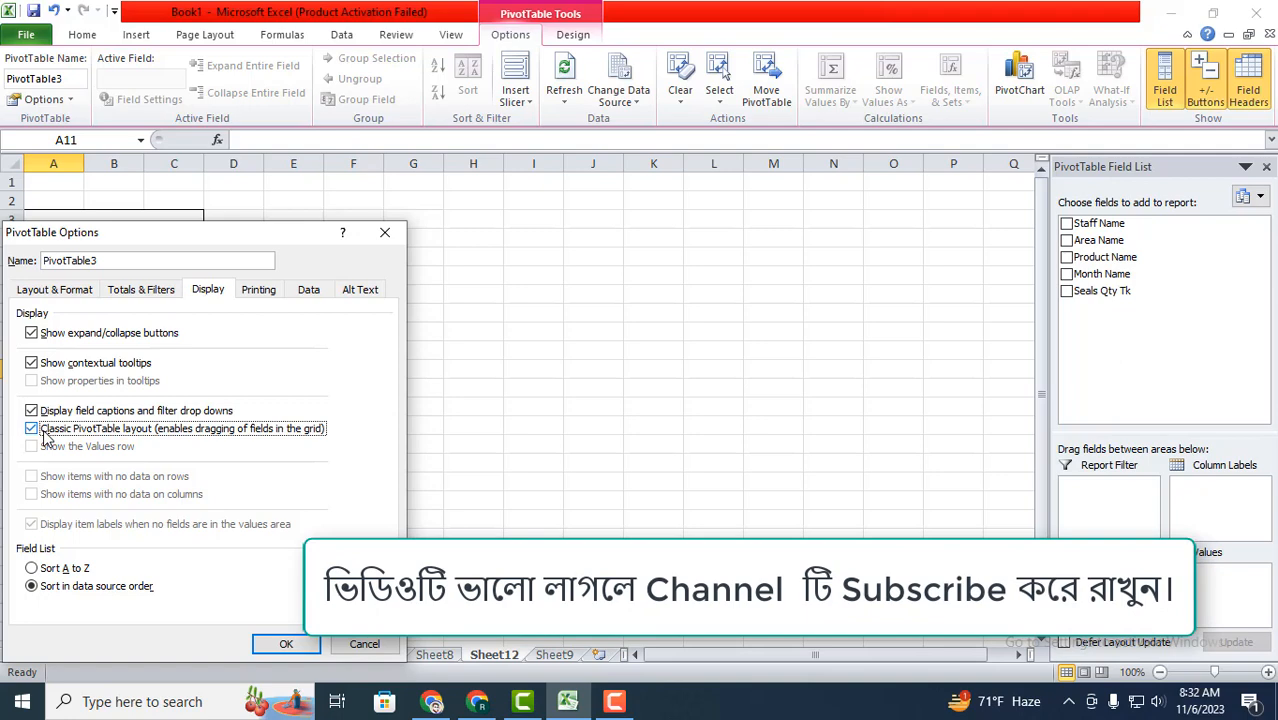
pyautogui.click(281, 642)
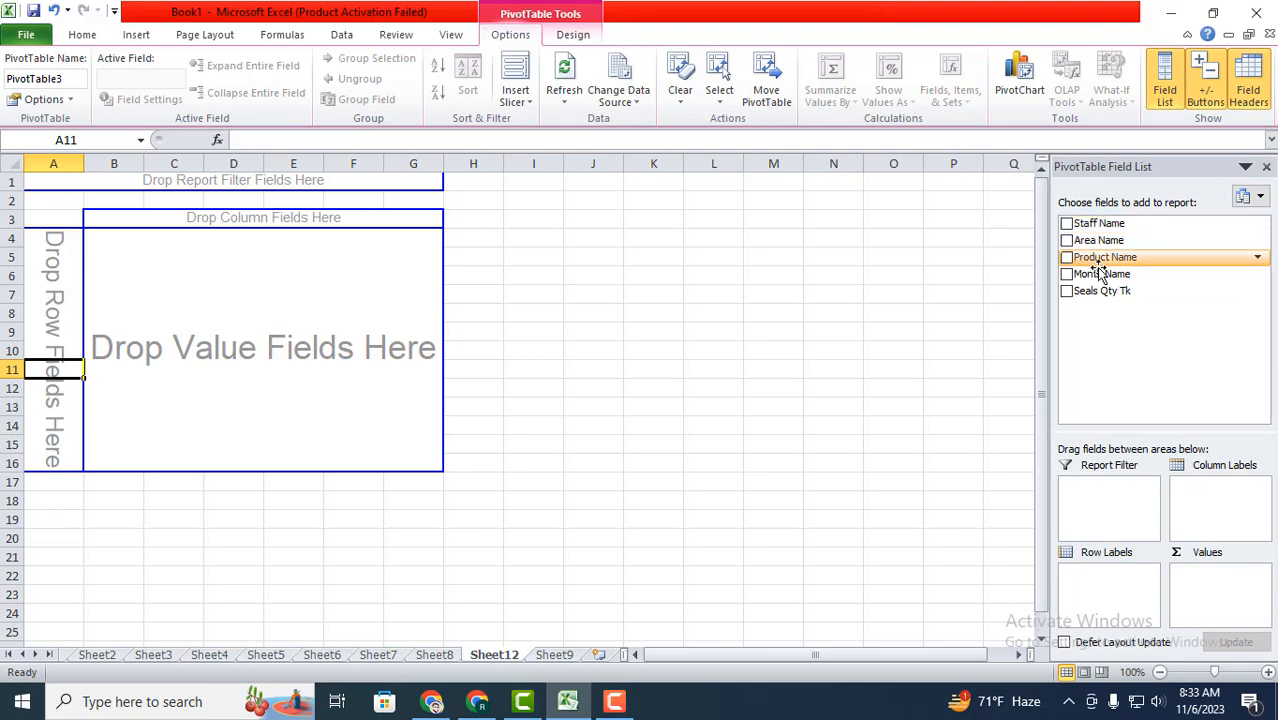
# Lay out the pivot fields: Staff Name and Area Name as report filters, Product Name as rows, Month Name as columns, Seals Qty Tk as values.
pyautogui.moveTo(1102, 226); pyautogui.dragTo(1105, 490)
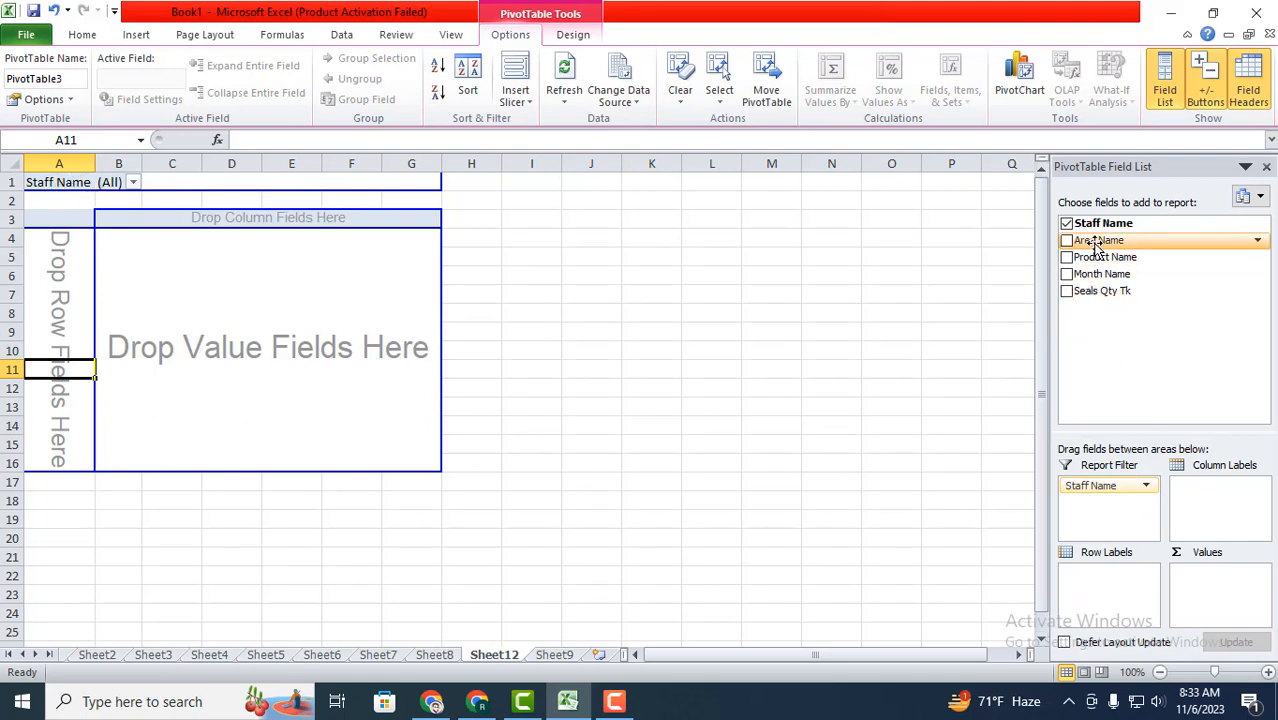
pyautogui.moveTo(1096, 243); pyautogui.dragTo(1098, 510)
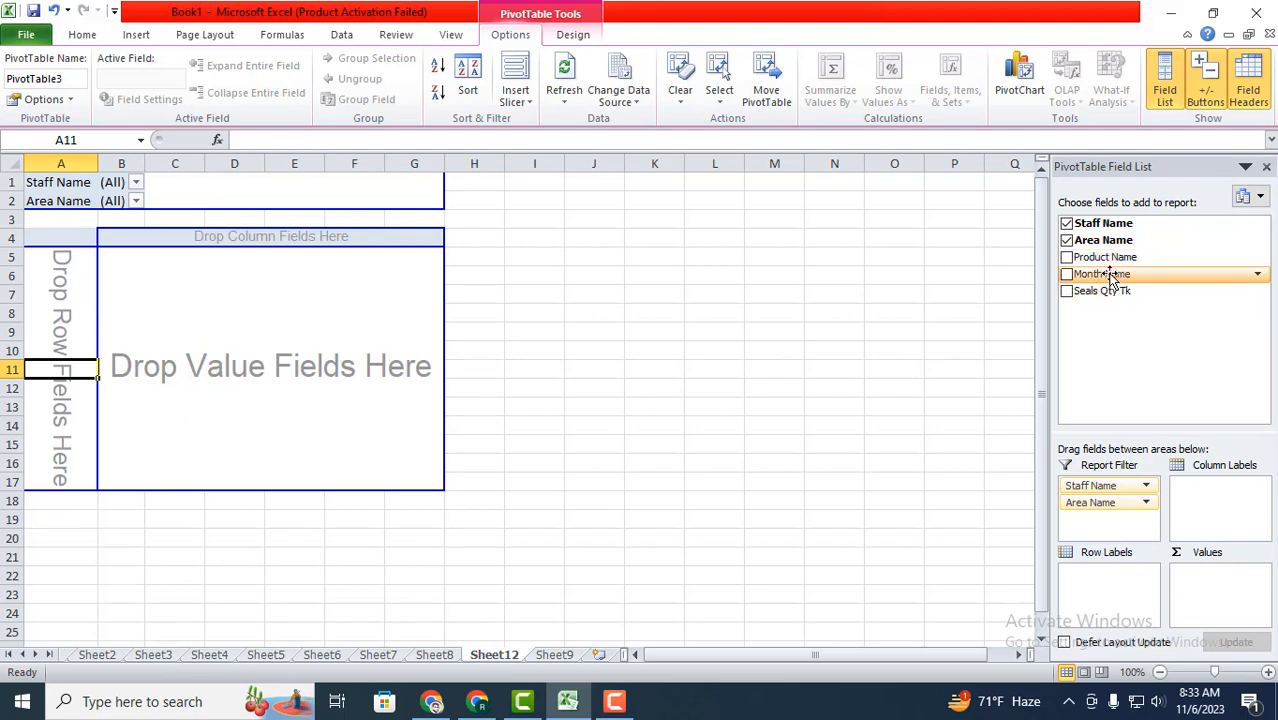
pyautogui.moveTo(1100, 257); pyautogui.dragTo(1100, 580)
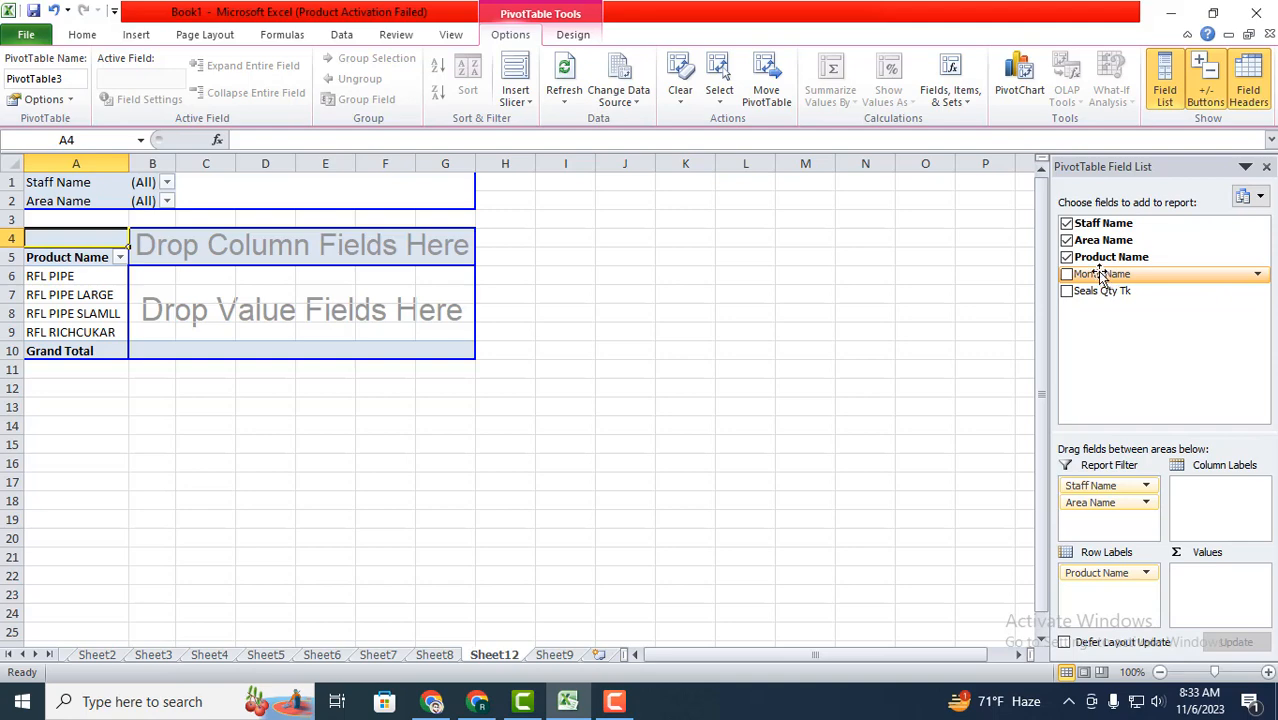
pyautogui.moveTo(1100, 276); pyautogui.dragTo(1205, 497)
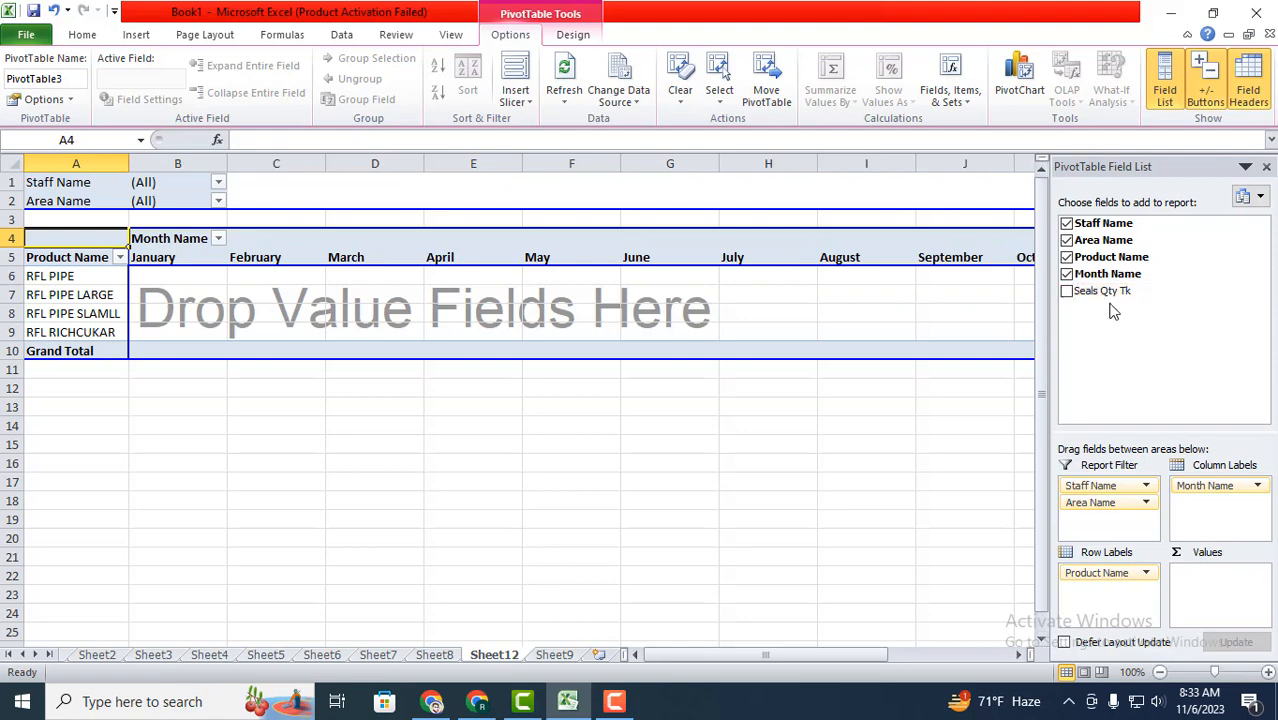
pyautogui.moveTo(1088, 290); pyautogui.dragTo(1200, 582)
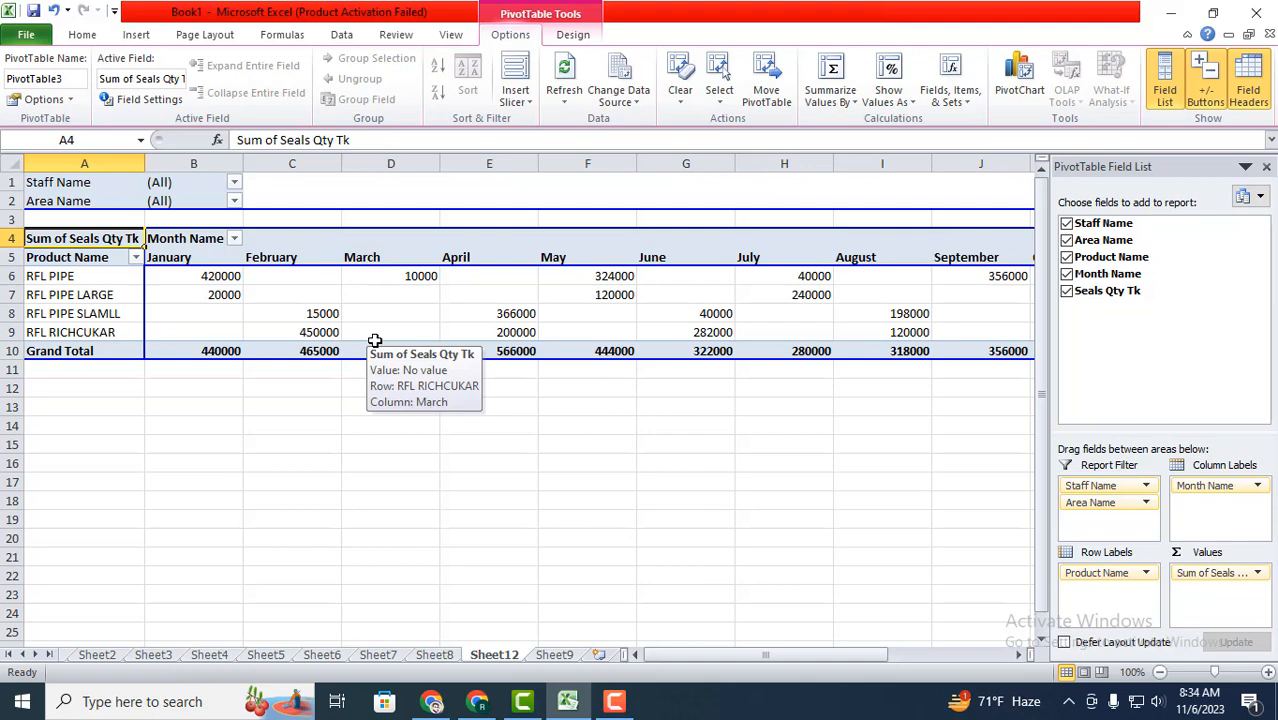
pyautogui.moveTo(725, 656); pyautogui.dragTo(906, 645)
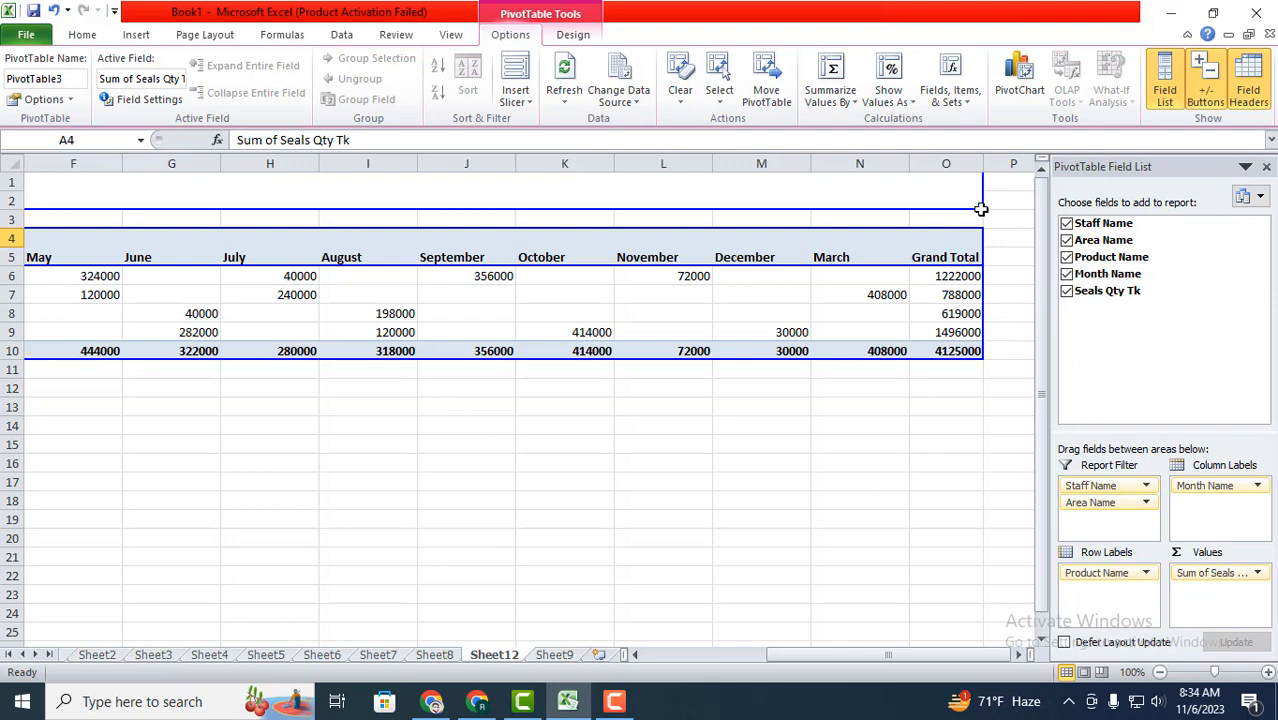
pyautogui.moveTo(885, 663); pyautogui.dragTo(606, 646)
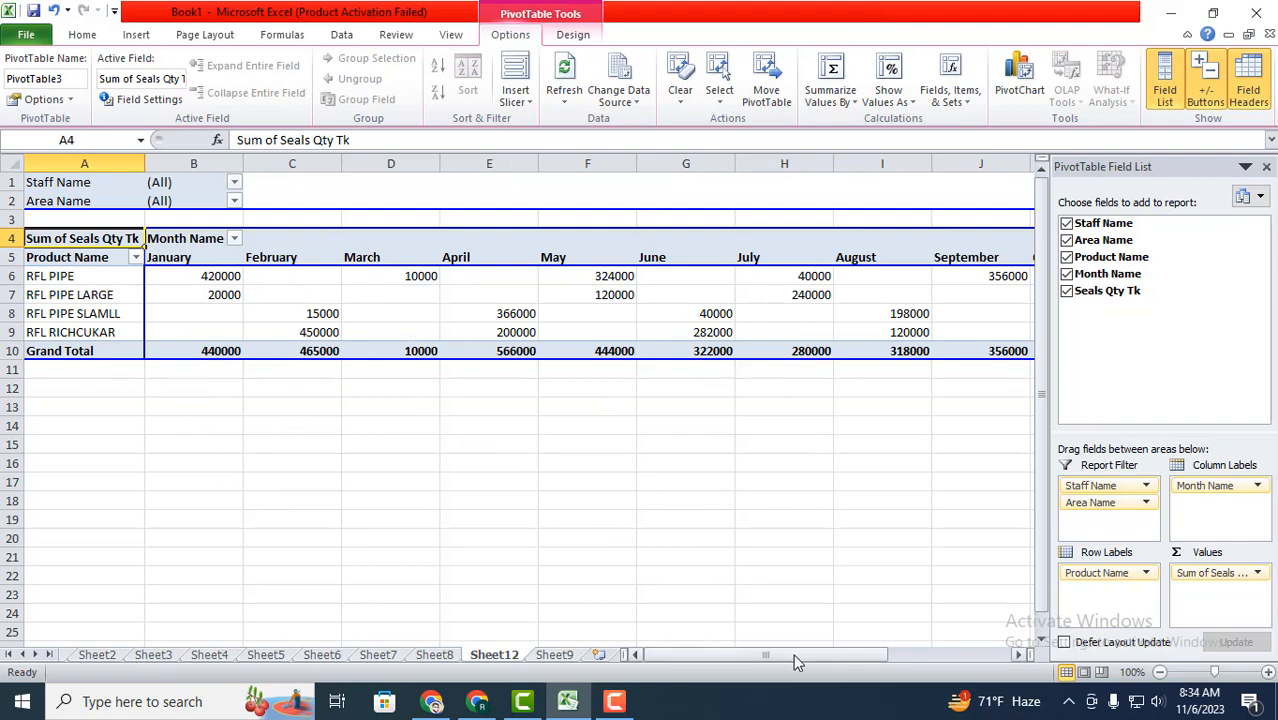
pyautogui.moveTo(793, 654); pyautogui.dragTo(920, 645)
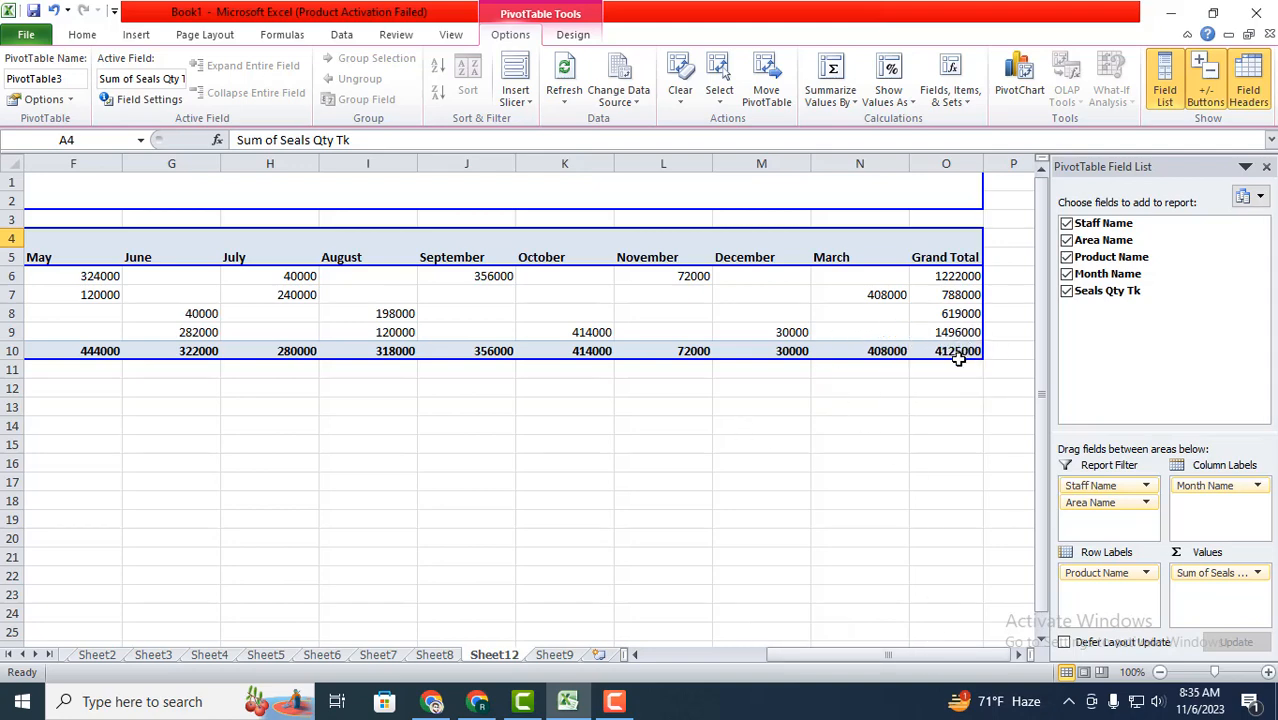
pyautogui.moveTo(828, 656); pyautogui.dragTo(635, 656)
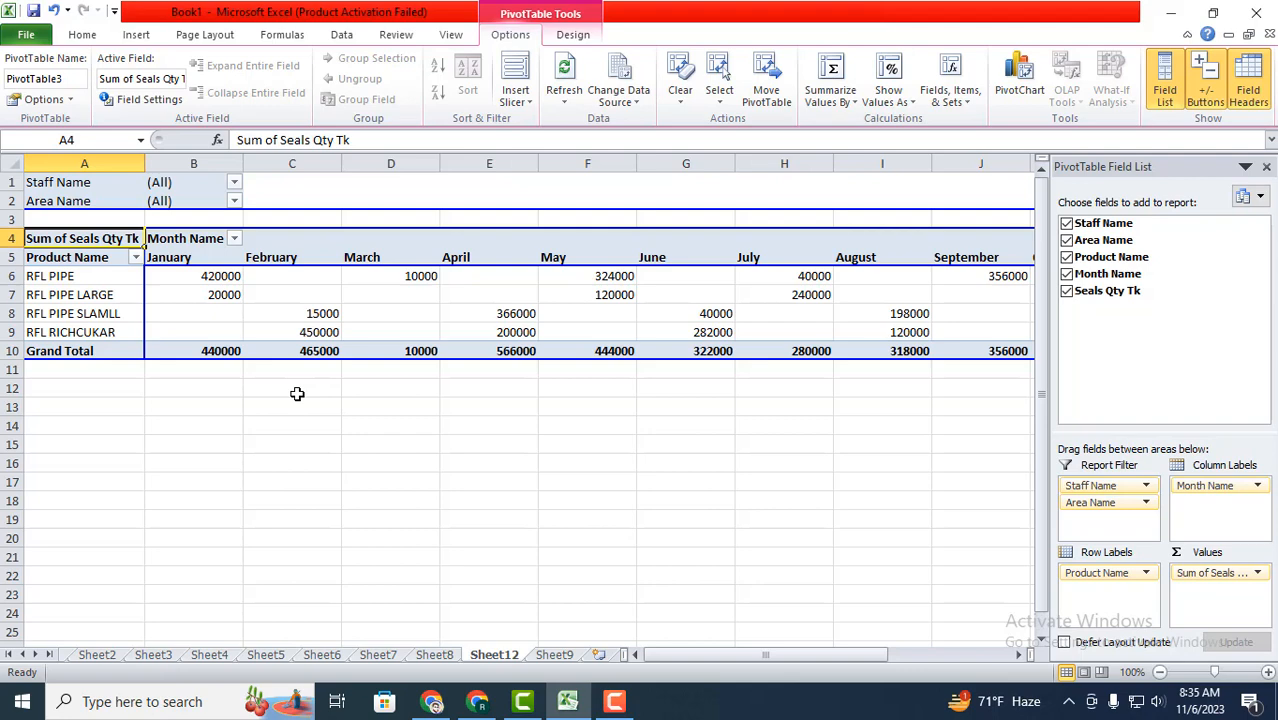
# Filter the Month Name columns of the PivotTable to show only January and February.
pyautogui.click(234, 239)
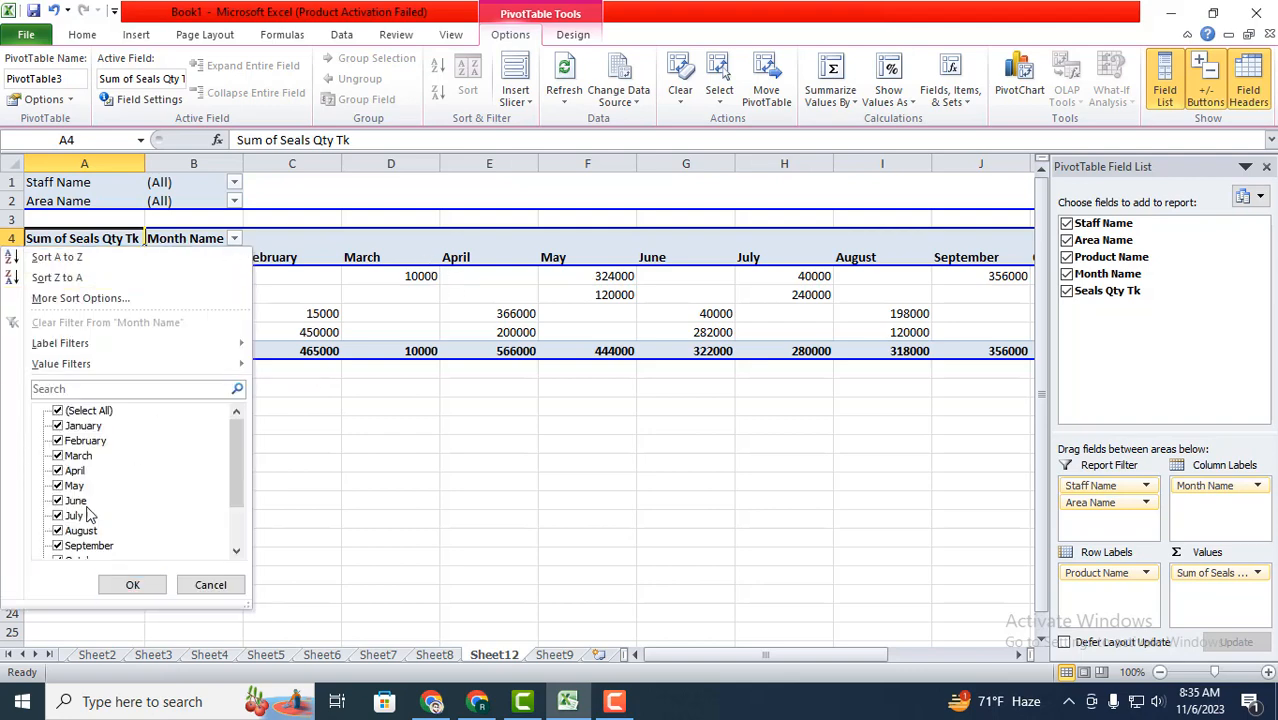
pyautogui.scroll(-2, 235, 472)
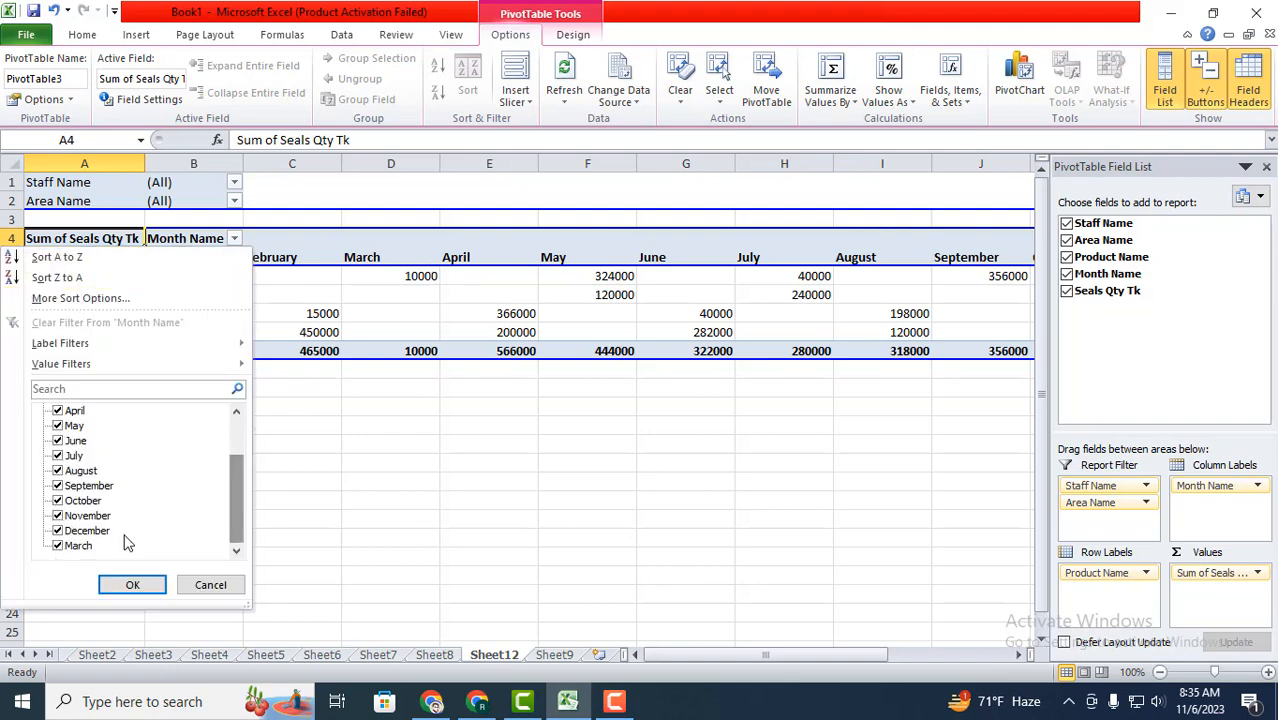
pyautogui.click(80, 546)
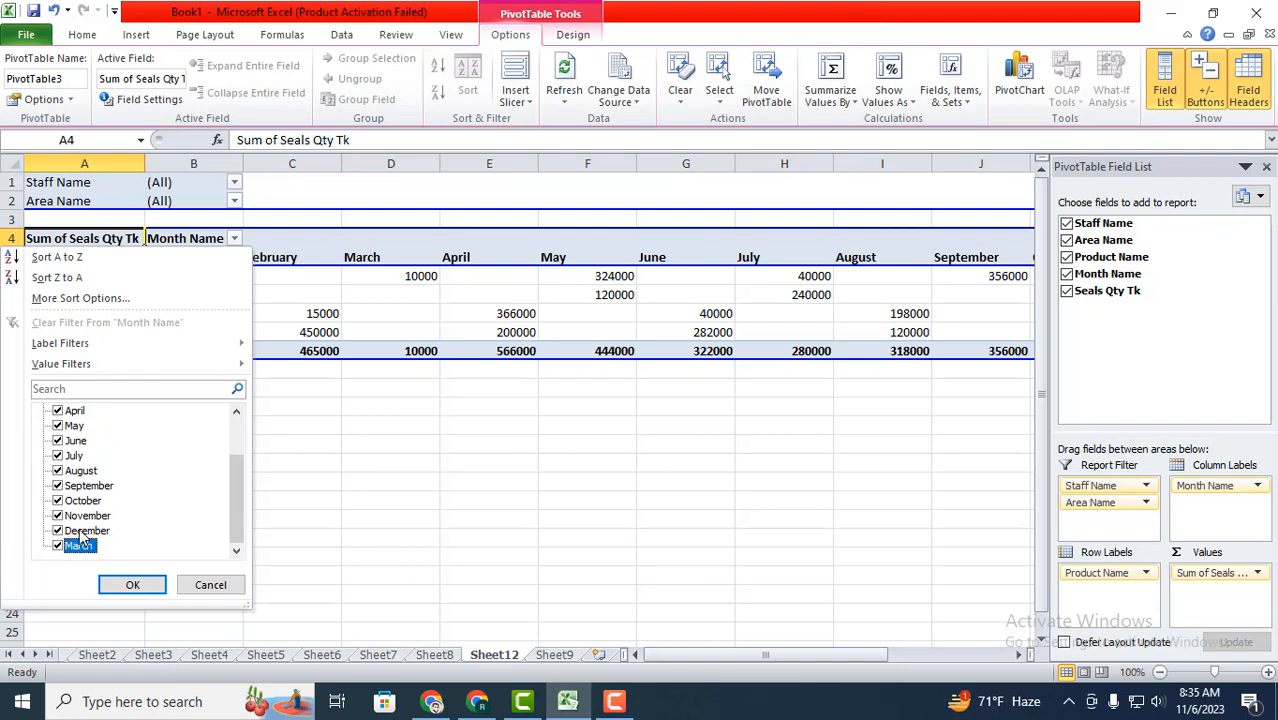
pyautogui.click(61, 531)
pyautogui.click(64, 514)
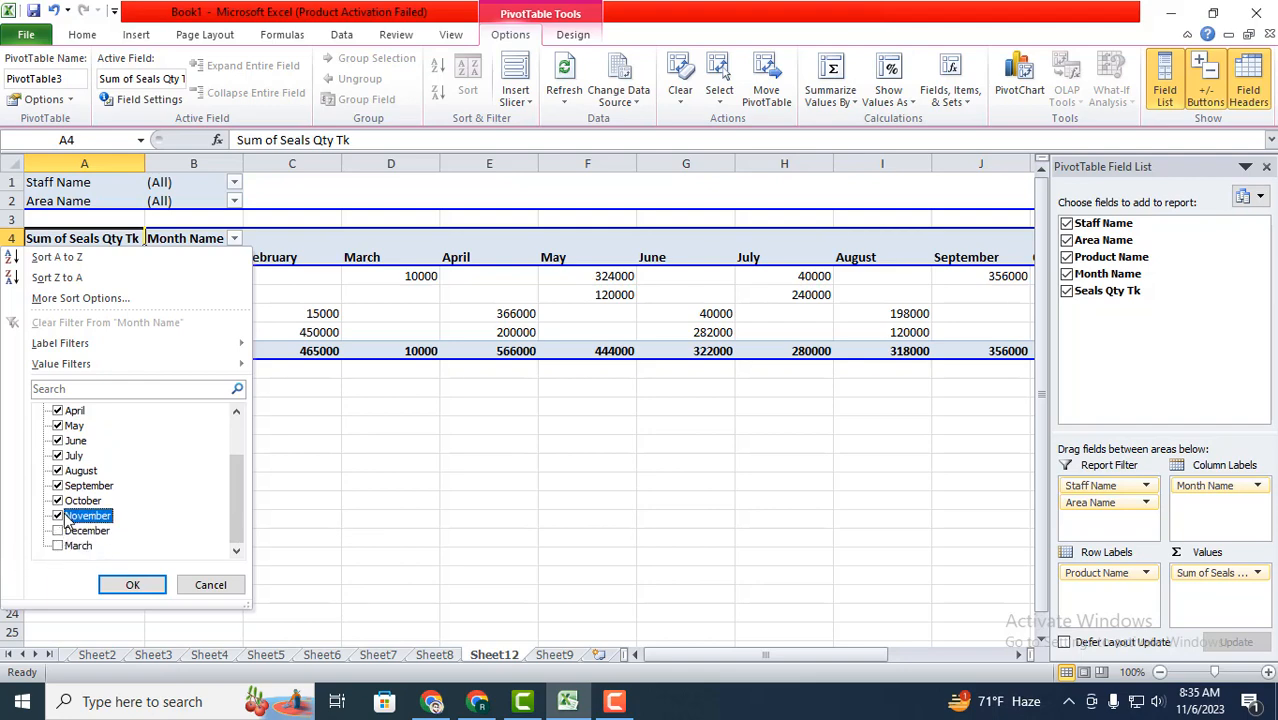
pyautogui.click(64, 500)
pyautogui.click(58, 515)
pyautogui.click(58, 500)
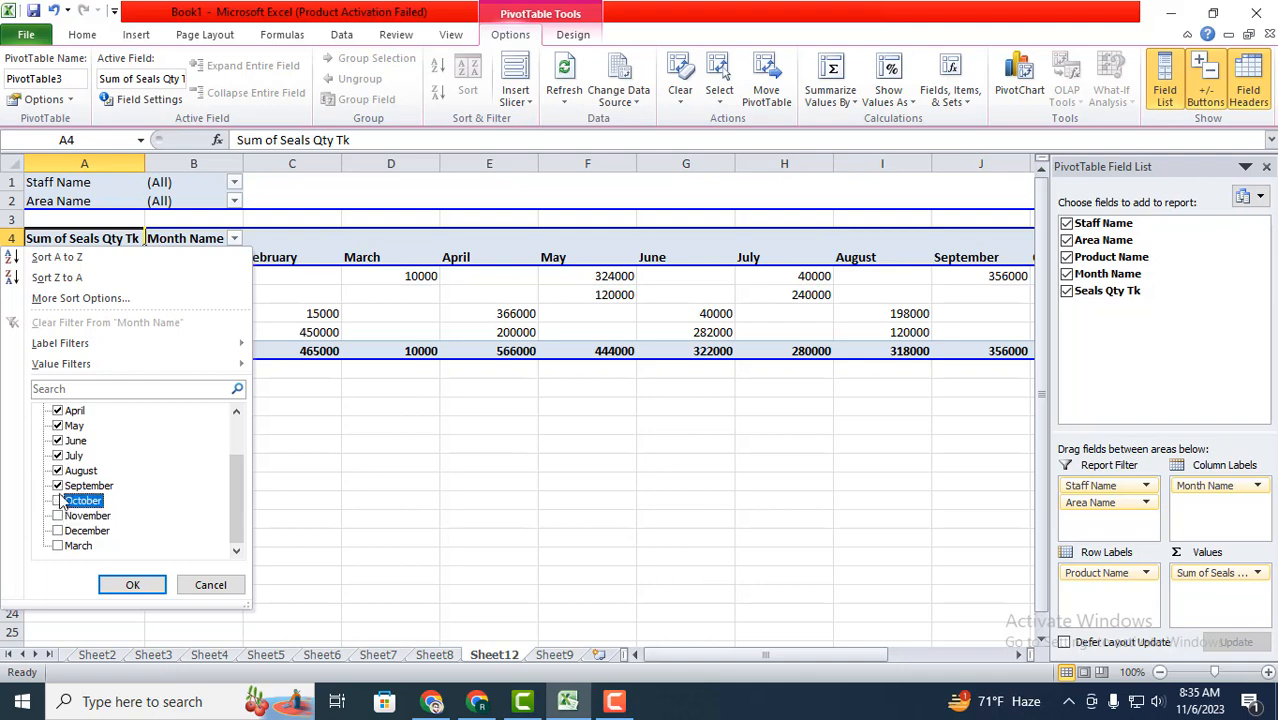
pyautogui.click(58, 485)
pyautogui.click(58, 470)
pyautogui.click(58, 455)
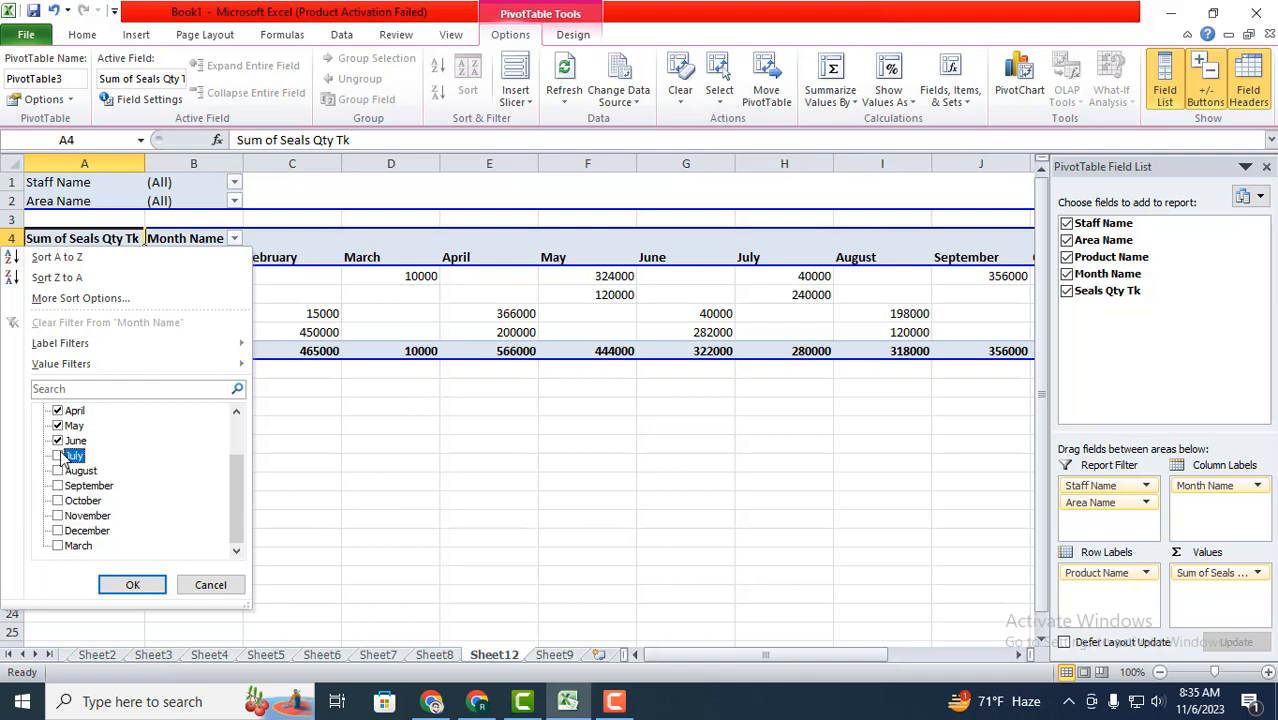
pyautogui.scroll(2, 58, 460)
pyautogui.click(58, 500)
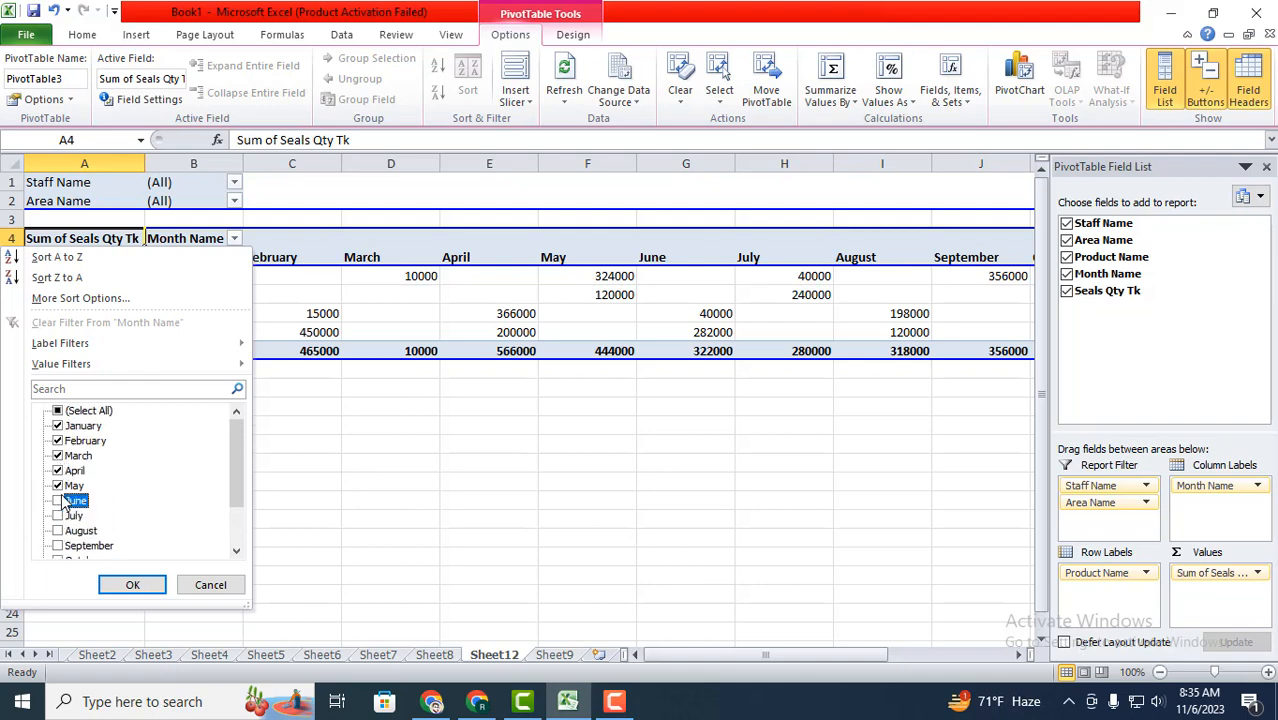
pyautogui.click(60, 486)
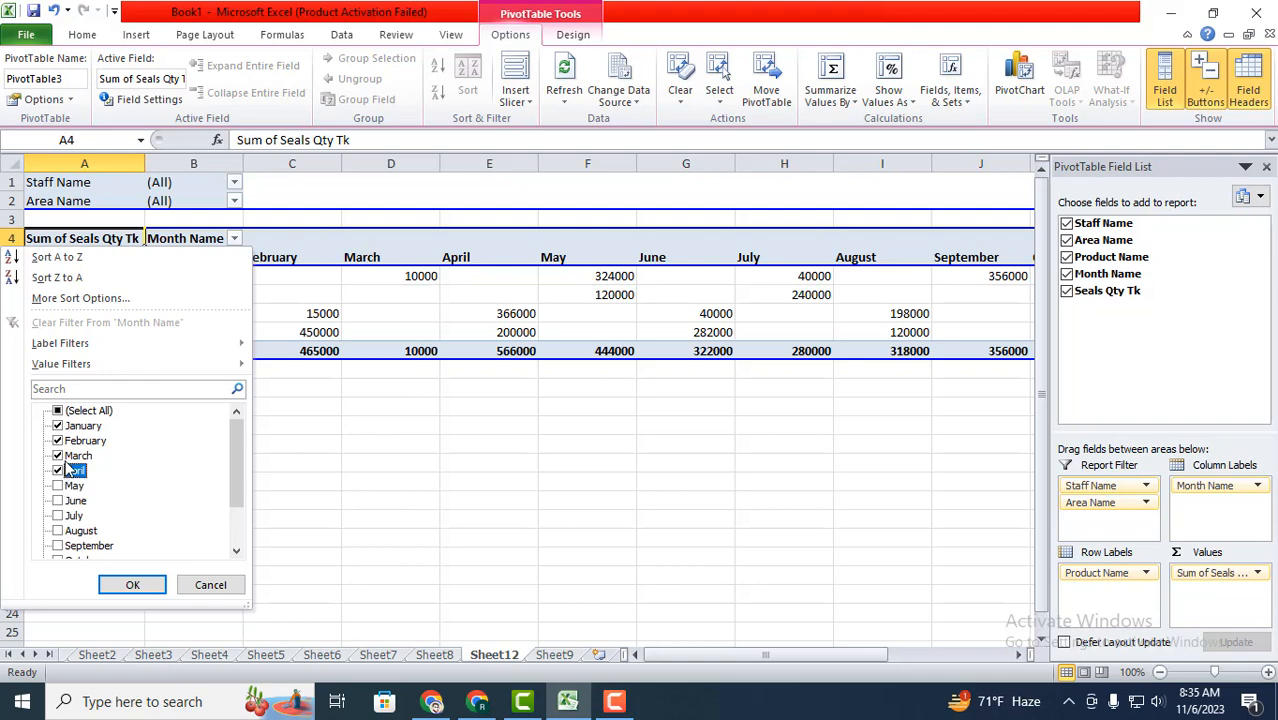
pyautogui.click(57, 470)
pyautogui.click(58, 455)
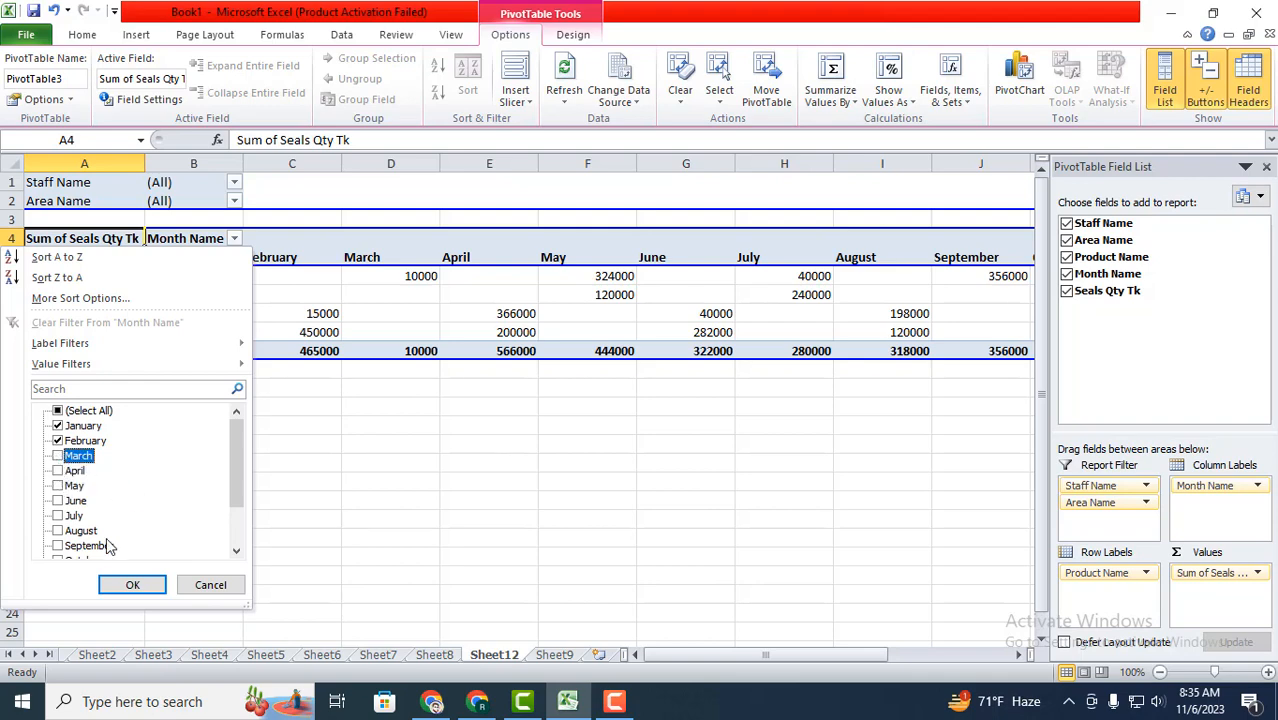
pyautogui.click(130, 585)
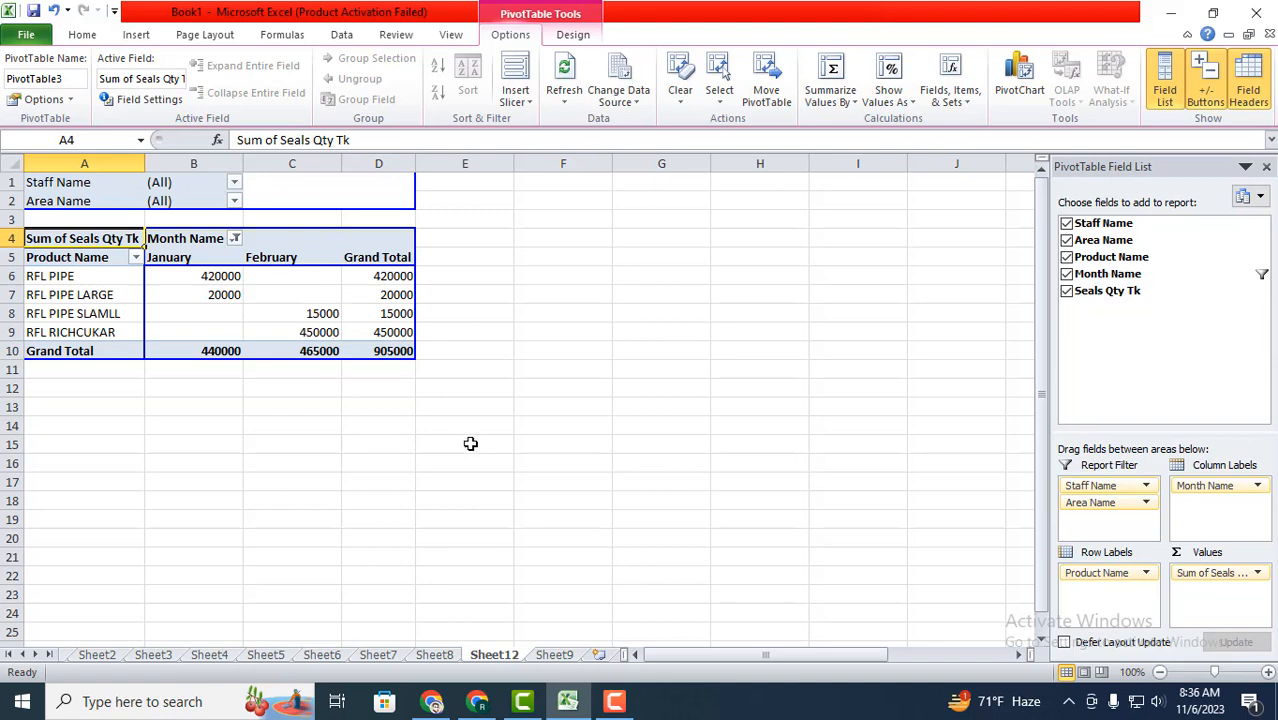
# Reselect all months in the Month Name filter of the PivotTable.
pyautogui.click(234, 238)
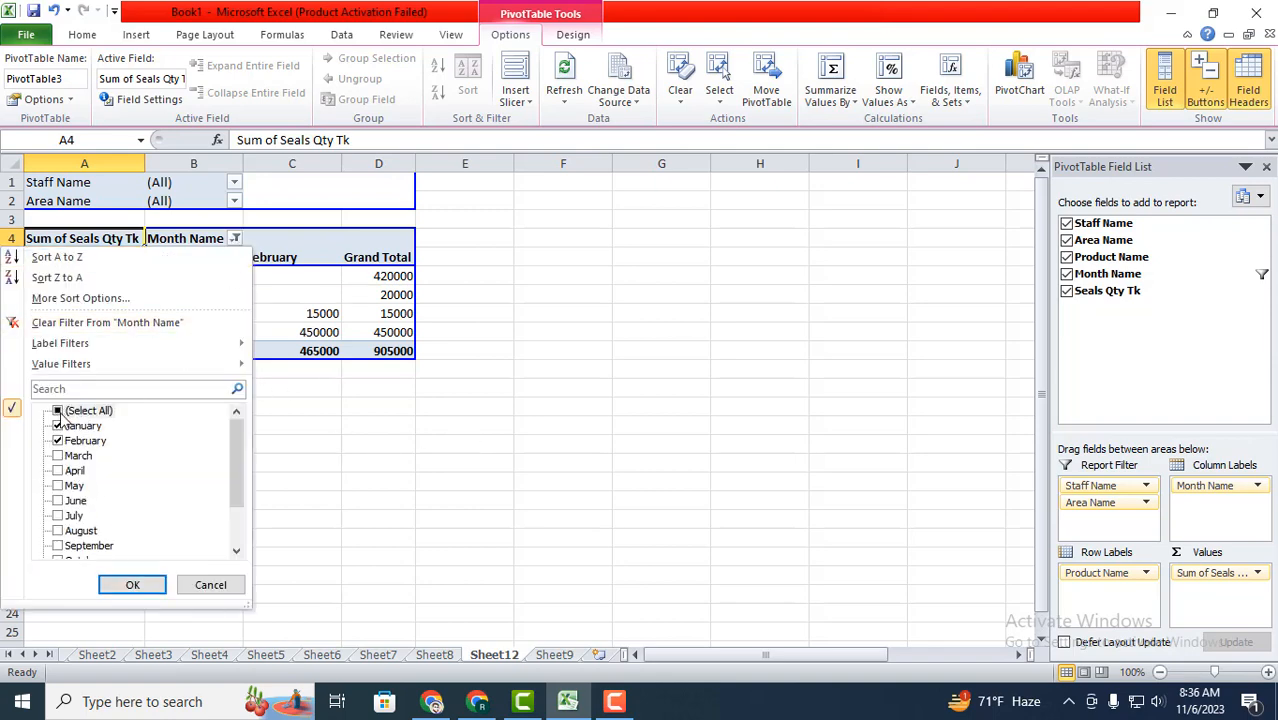
pyautogui.click(58, 410)
pyautogui.click(120, 587)
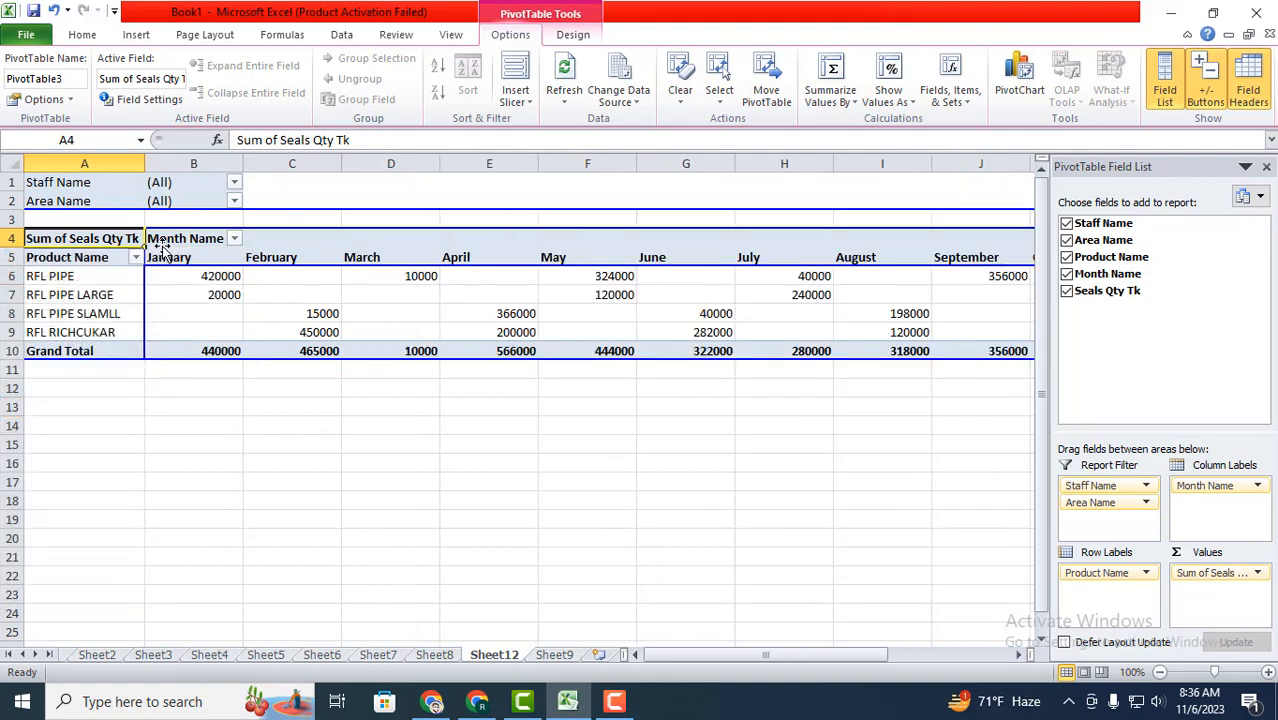
# Filter the PivotTable by Staff Name to show only the fifth staff member in the filter list.
pyautogui.click(233, 182)
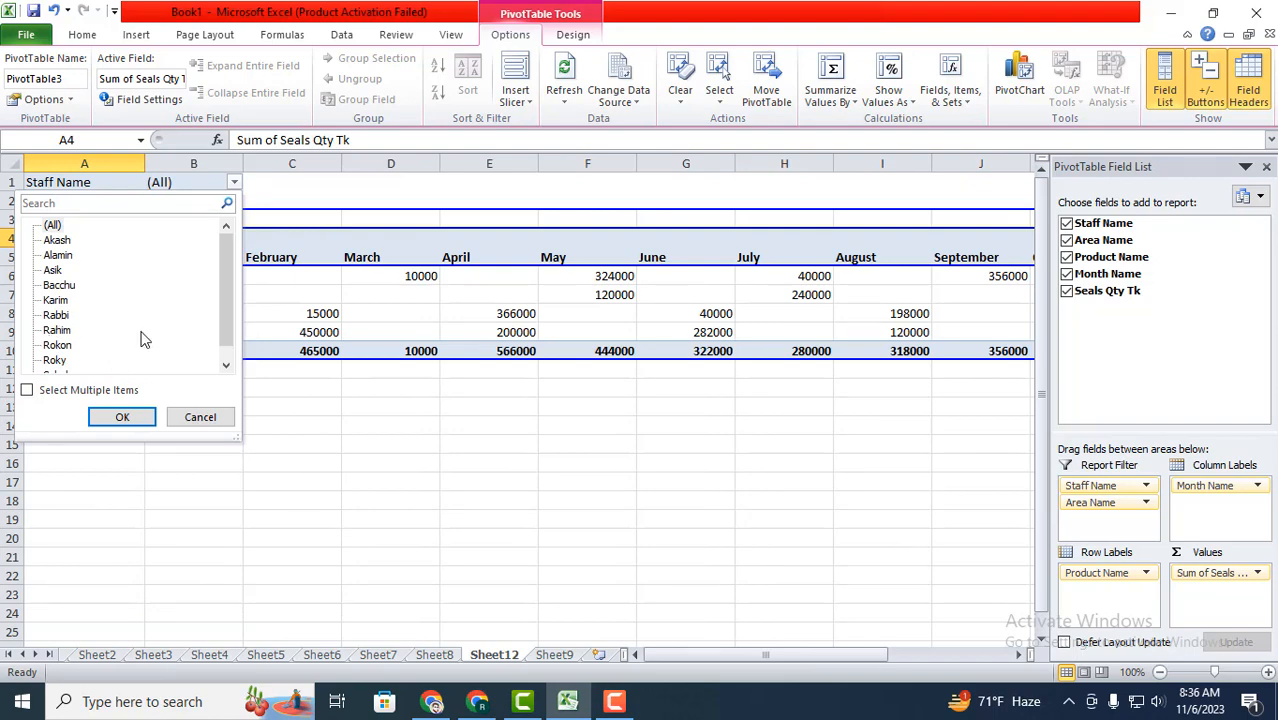
pyautogui.click(64, 302)
pyautogui.click(123, 419)
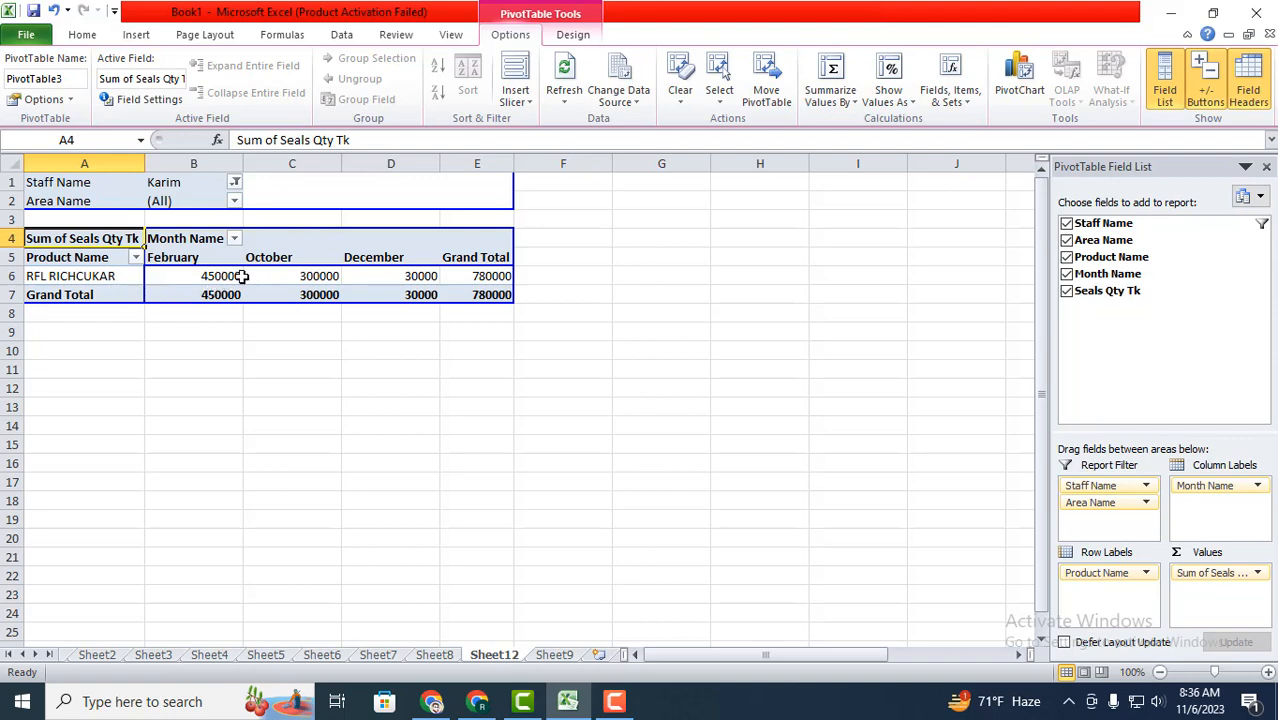
# Filter the PivotTable by Staff Name to show only the ninth staff member in the filter list.
pyautogui.moveTo(229, 294)
pyautogui.moveTo(367, 274)
pyautogui.click(234, 182)
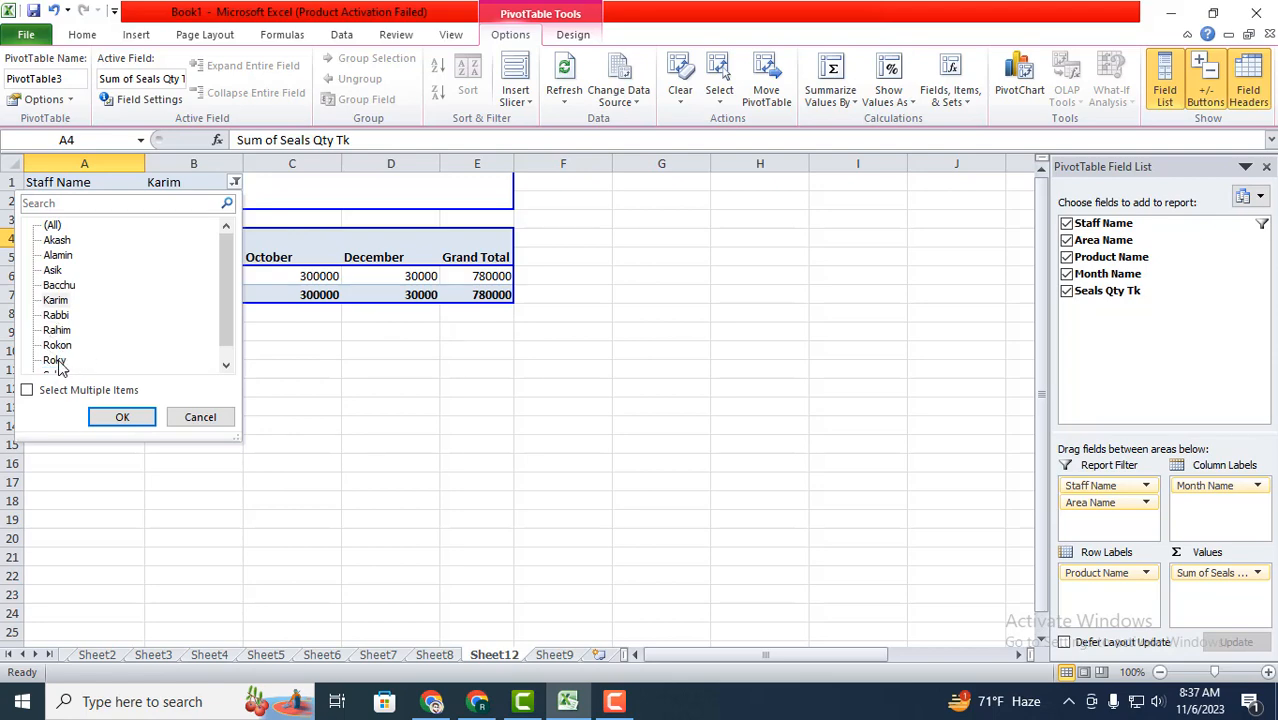
pyautogui.click(121, 418)
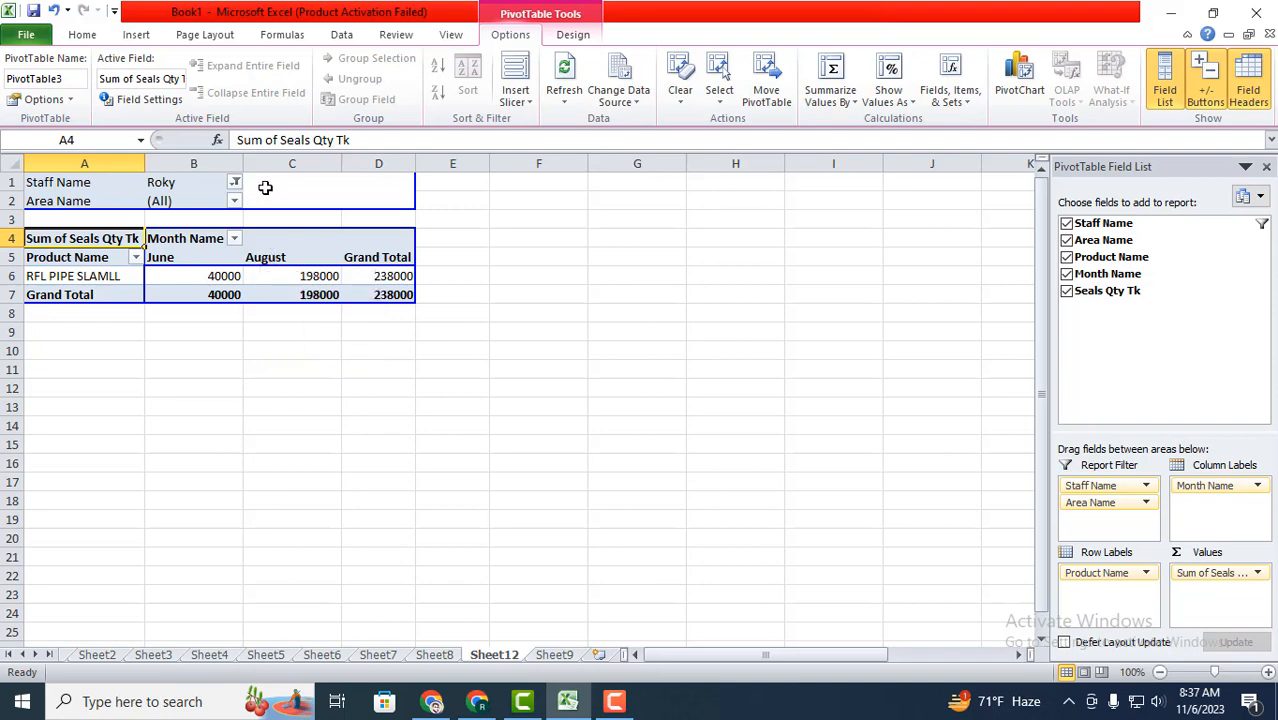
# Reset the Staff Name report filter to (All).
pyautogui.click(235, 183)
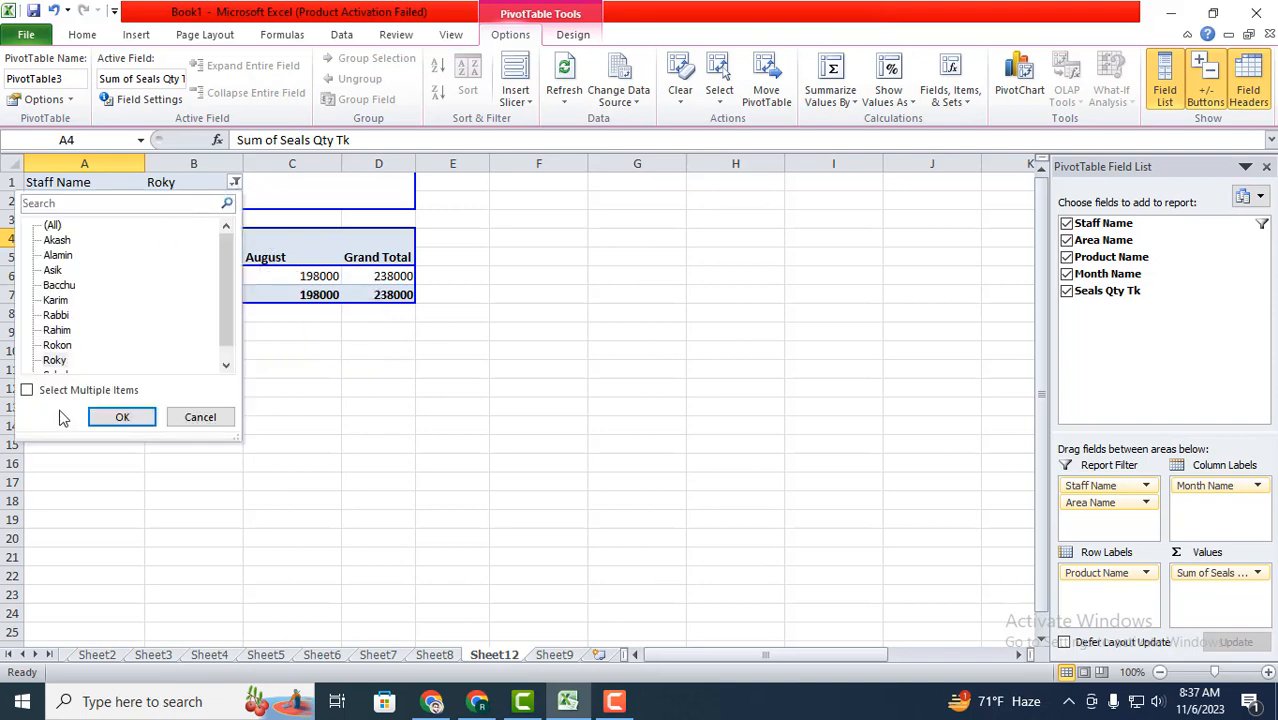
pyautogui.click(52, 225)
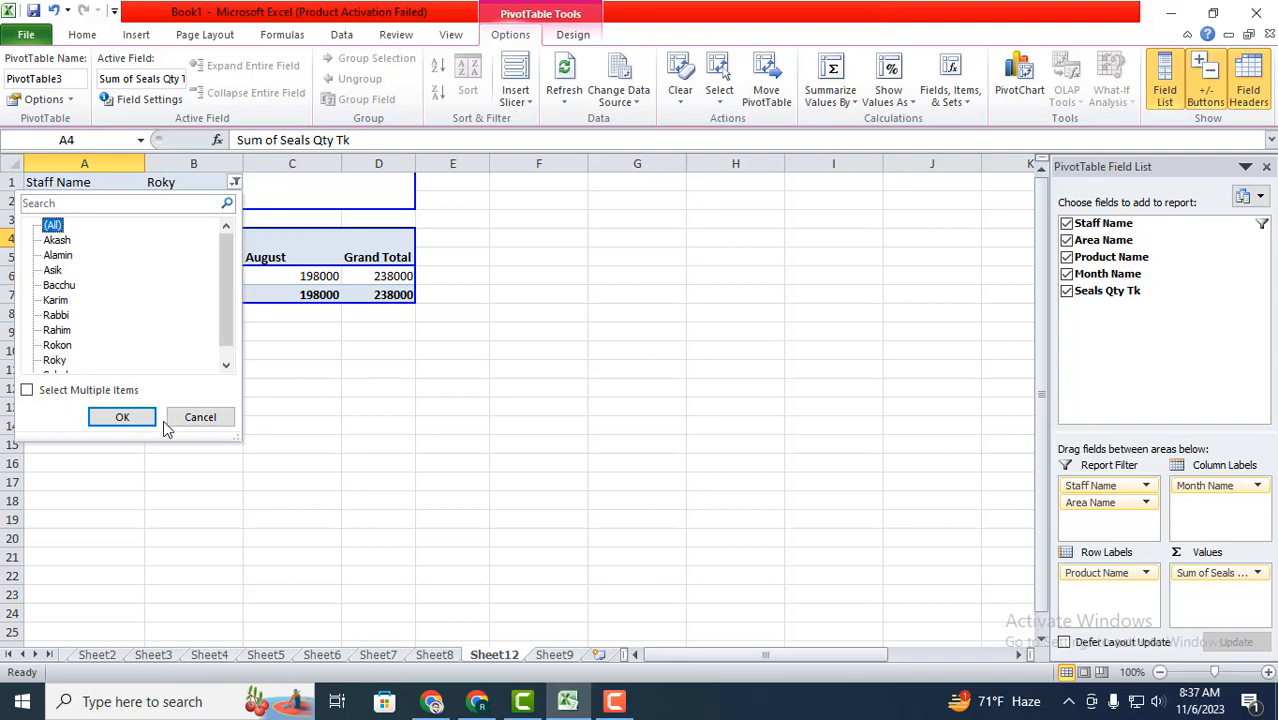
pyautogui.click(145, 420)
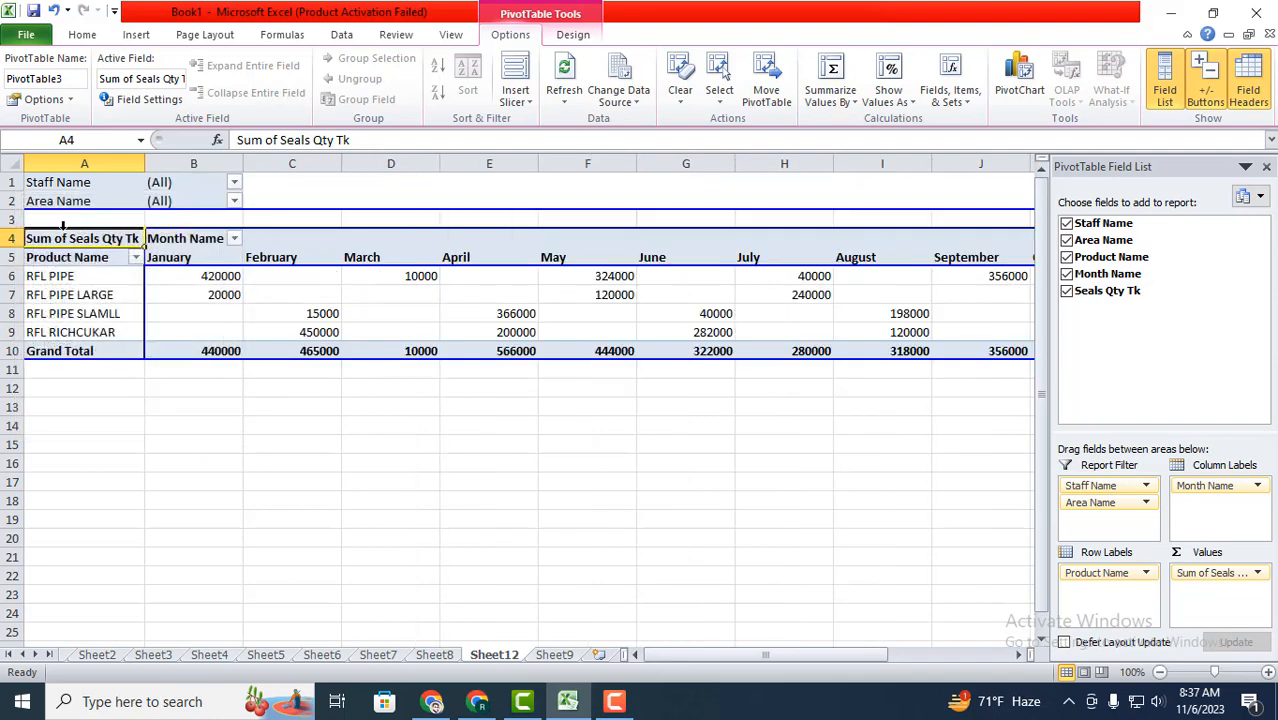
# Filter the PivotTable by Area Name to show only Dhaka.
pyautogui.click(234, 201)
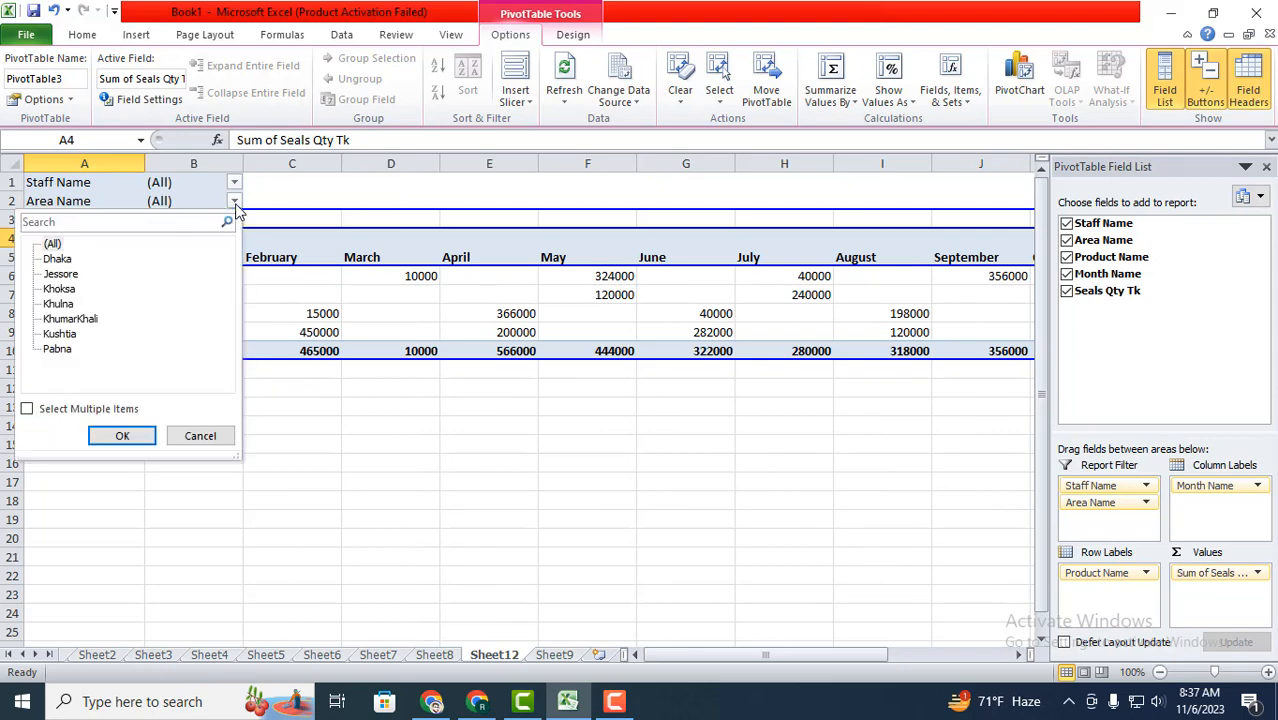
pyautogui.click(57, 259)
pyautogui.click(115, 437)
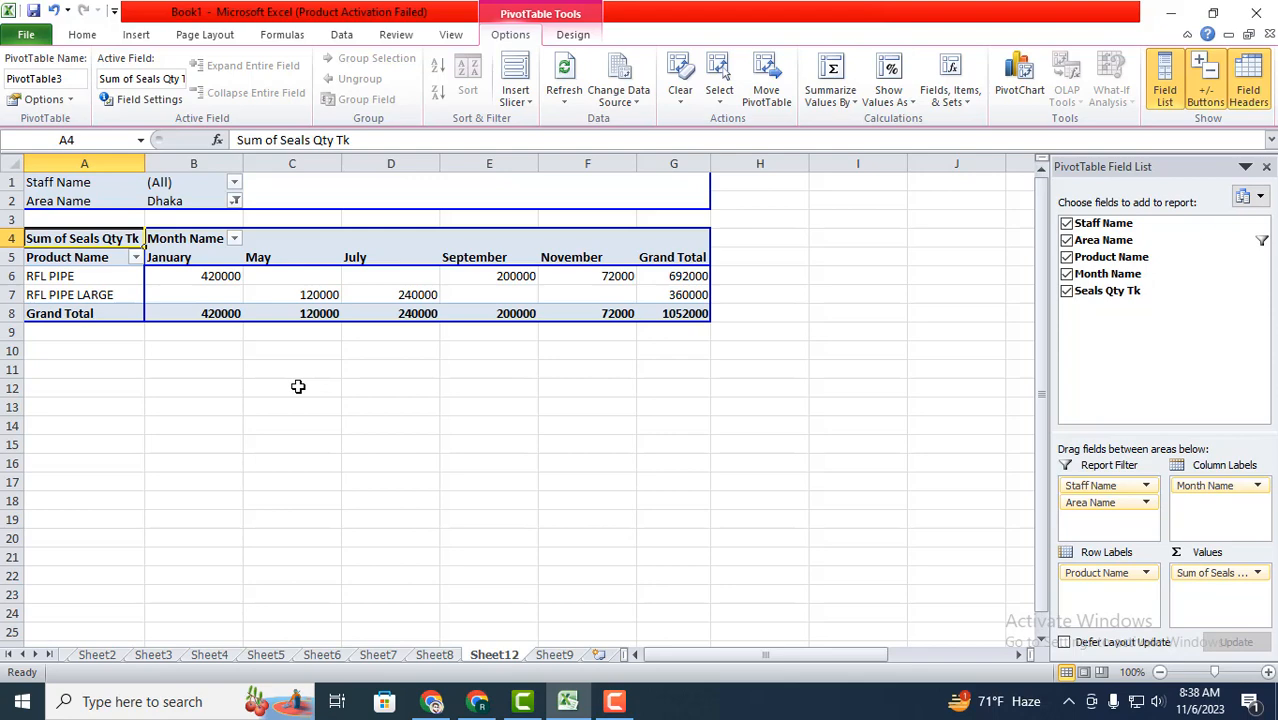
# Switch the Area Name report filter to Kushtia.
pyautogui.click(233, 200)
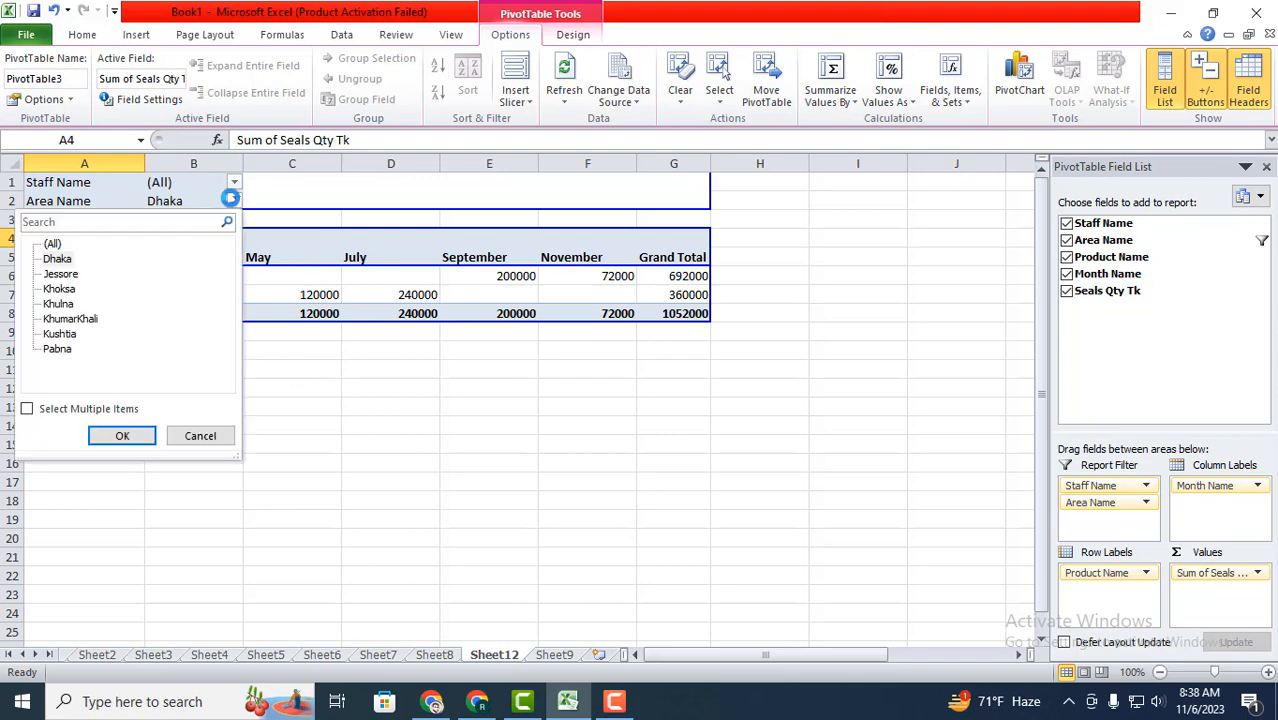
pyautogui.click(60, 335)
pyautogui.click(106, 434)
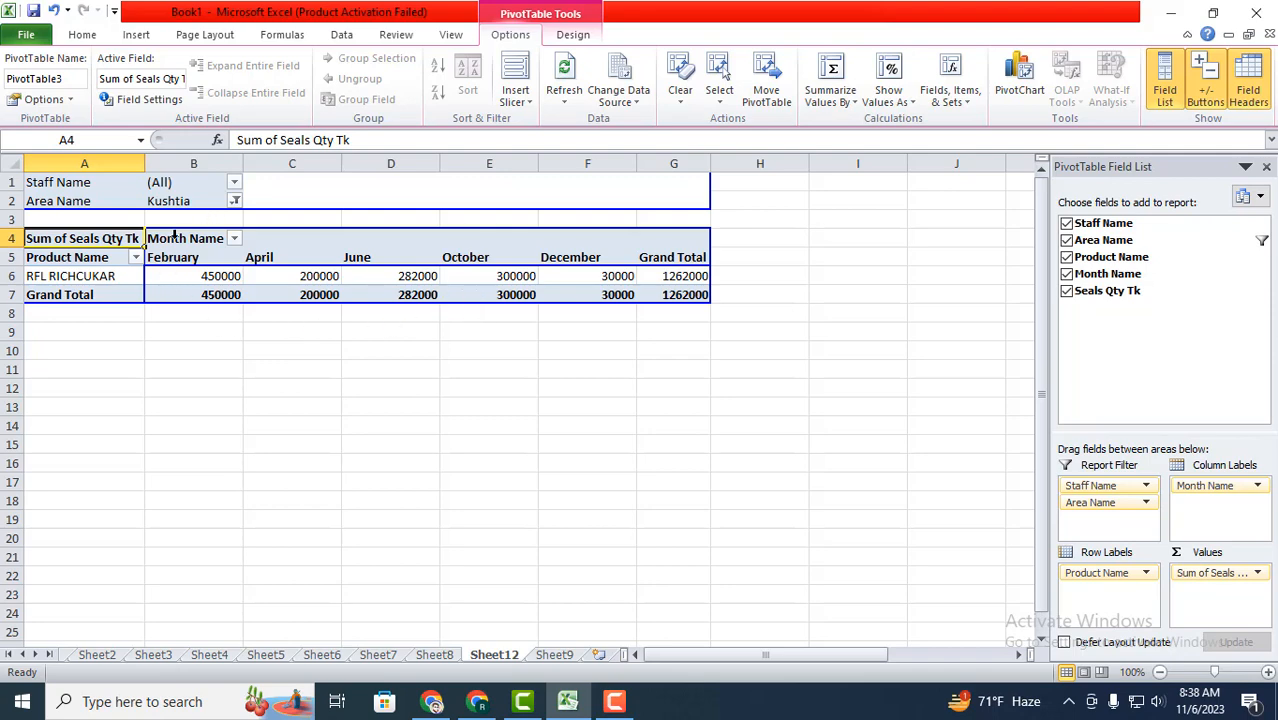
# Reset the Area Name report filter to (All).
pyautogui.click(234, 201)
pyautogui.click(53, 244)
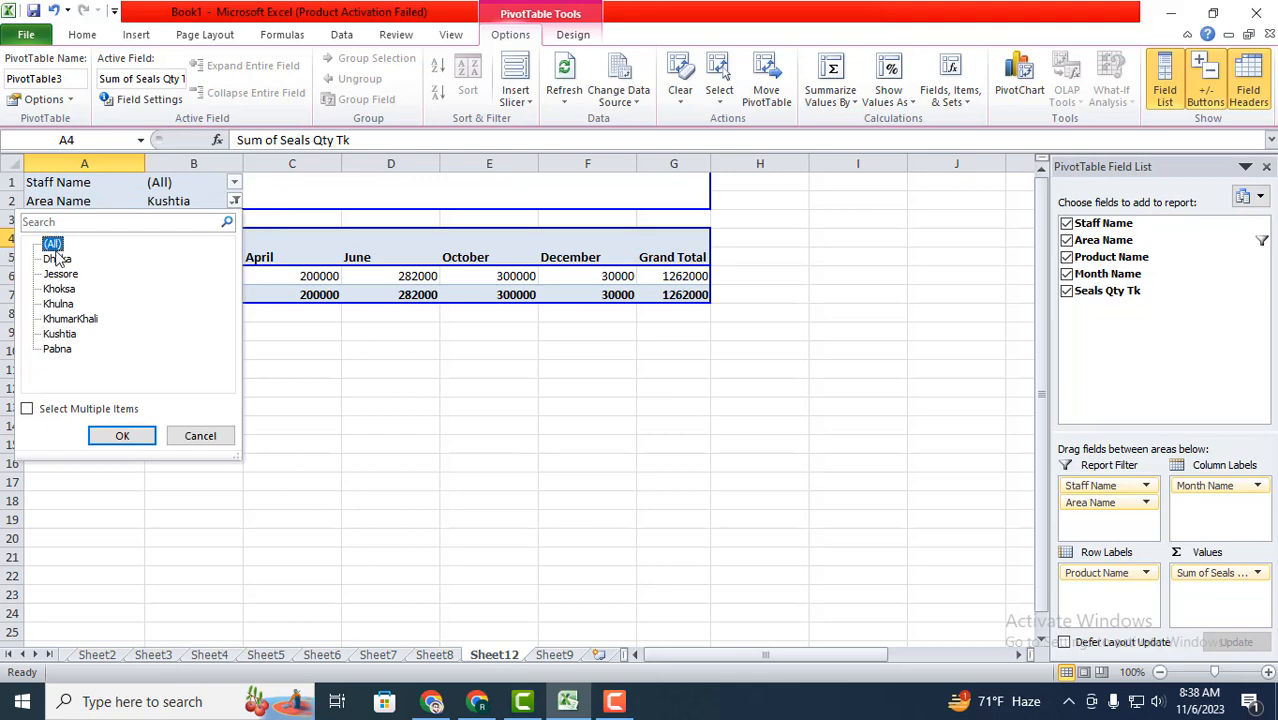
pyautogui.click(122, 437)
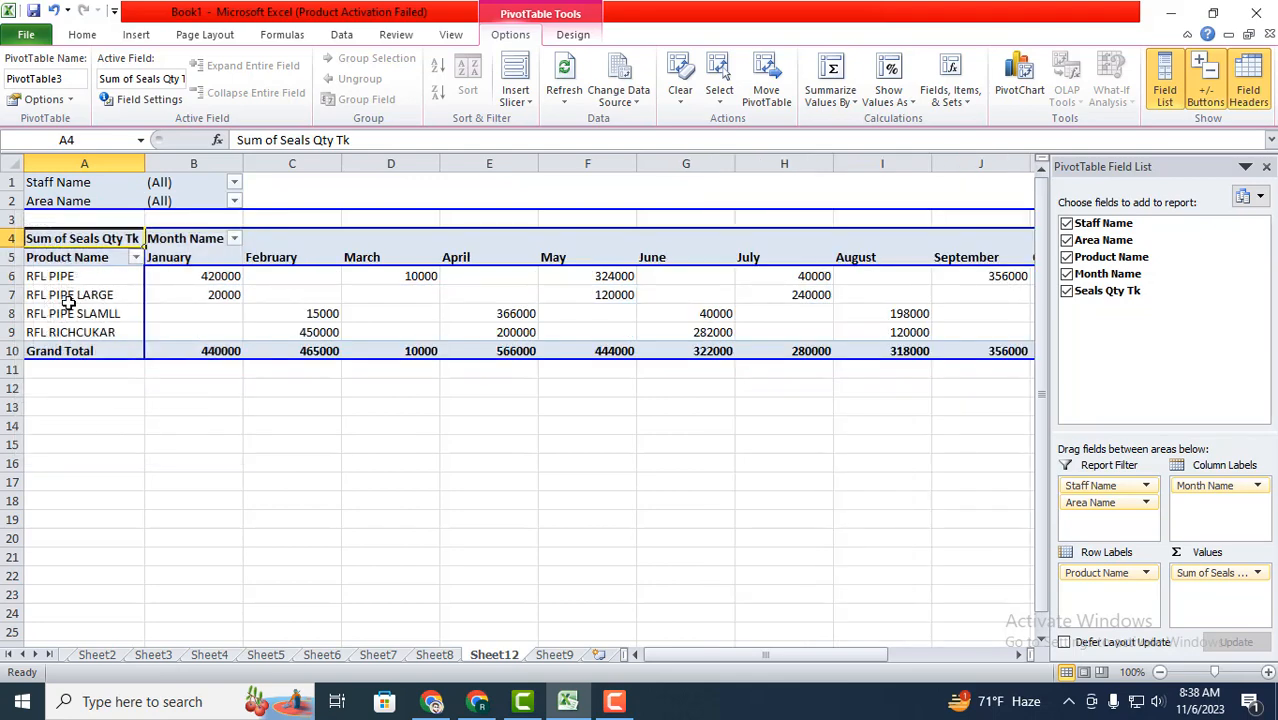
# Filter the Product Name rows to show only RFL PIPE, excluding RFL PIPE LARGE, RFL PIPE SLAMLL and RFL RICHCUKAR.
pyautogui.click(135, 258)
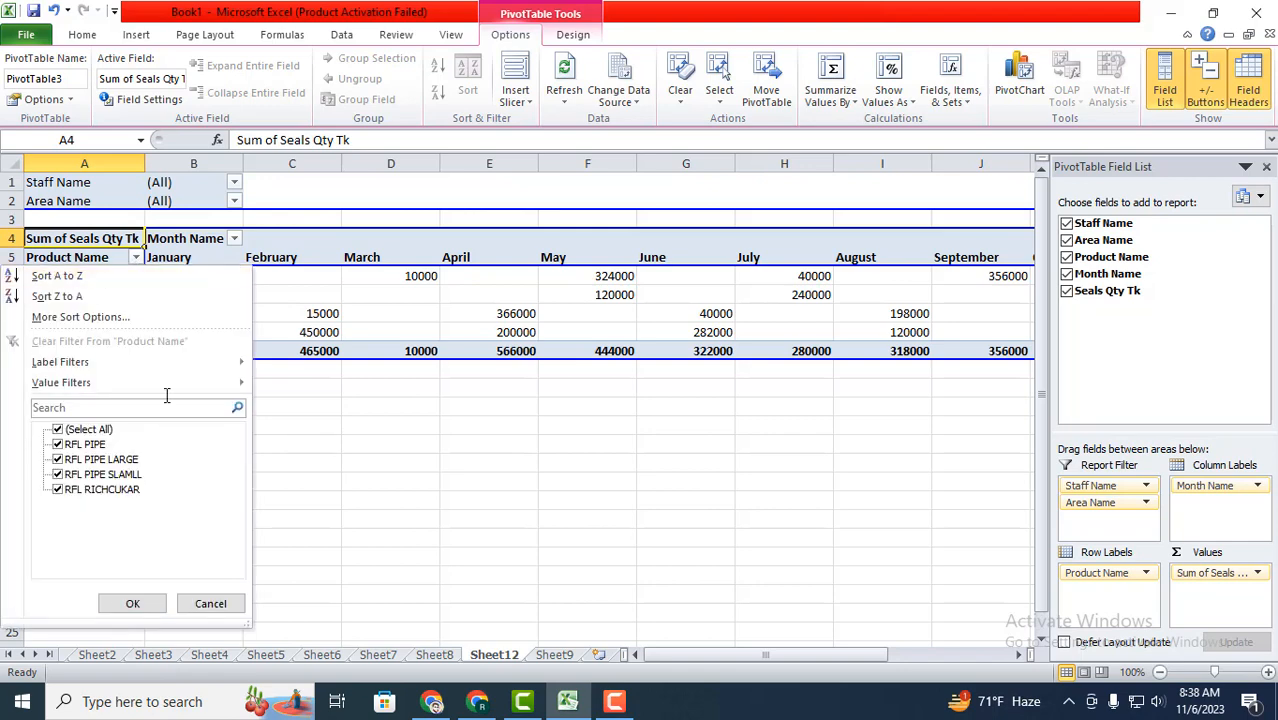
pyautogui.click(56, 489)
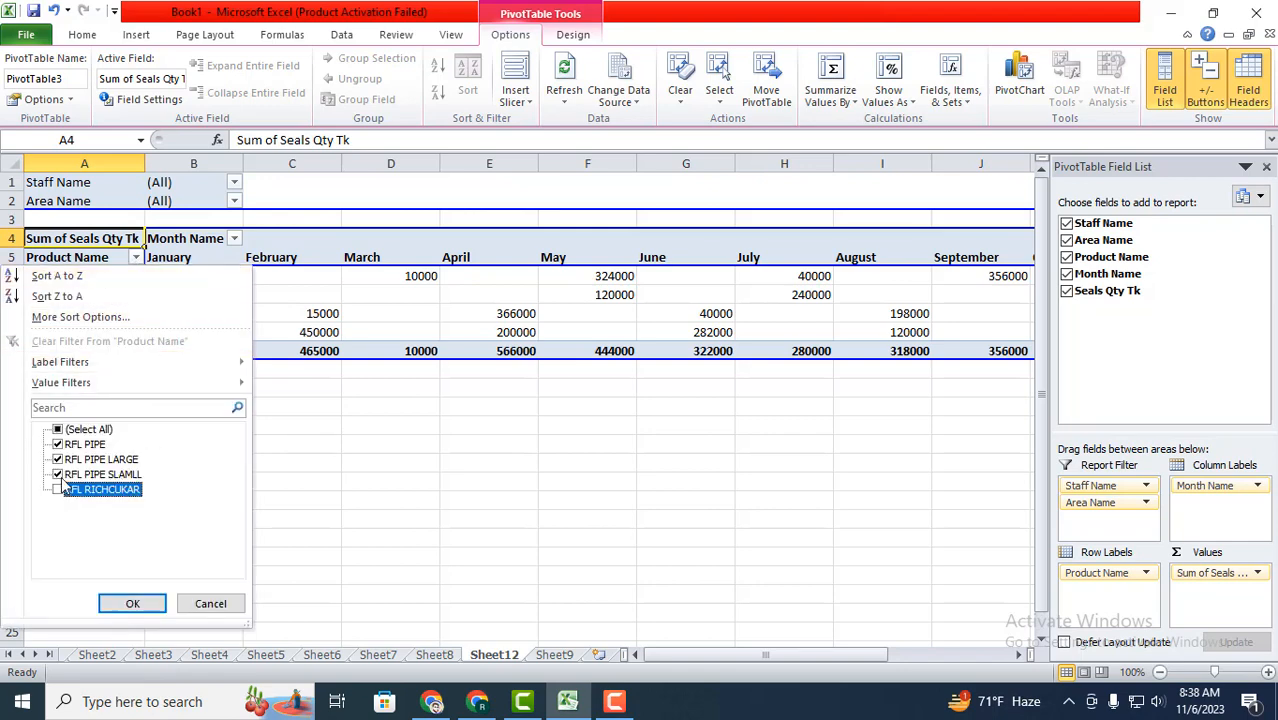
pyautogui.click(58, 475)
pyautogui.click(58, 459)
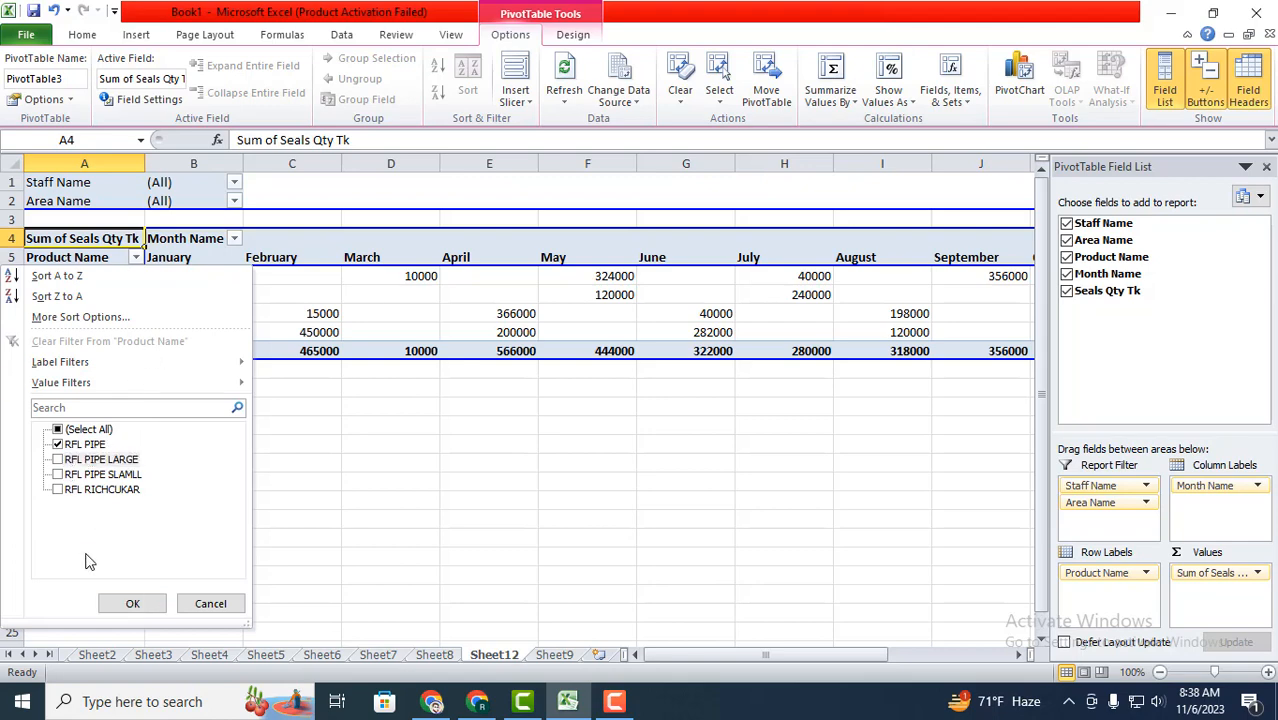
pyautogui.click(133, 604)
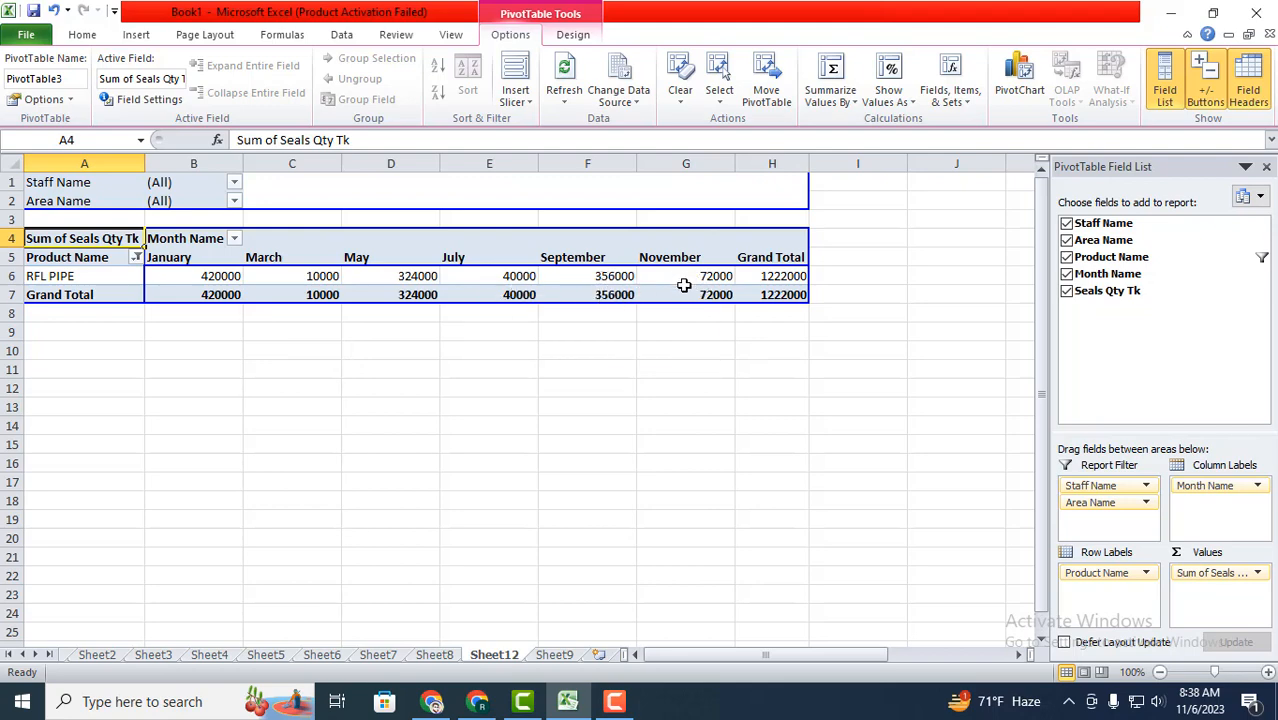
pyautogui.moveTo(684, 285)
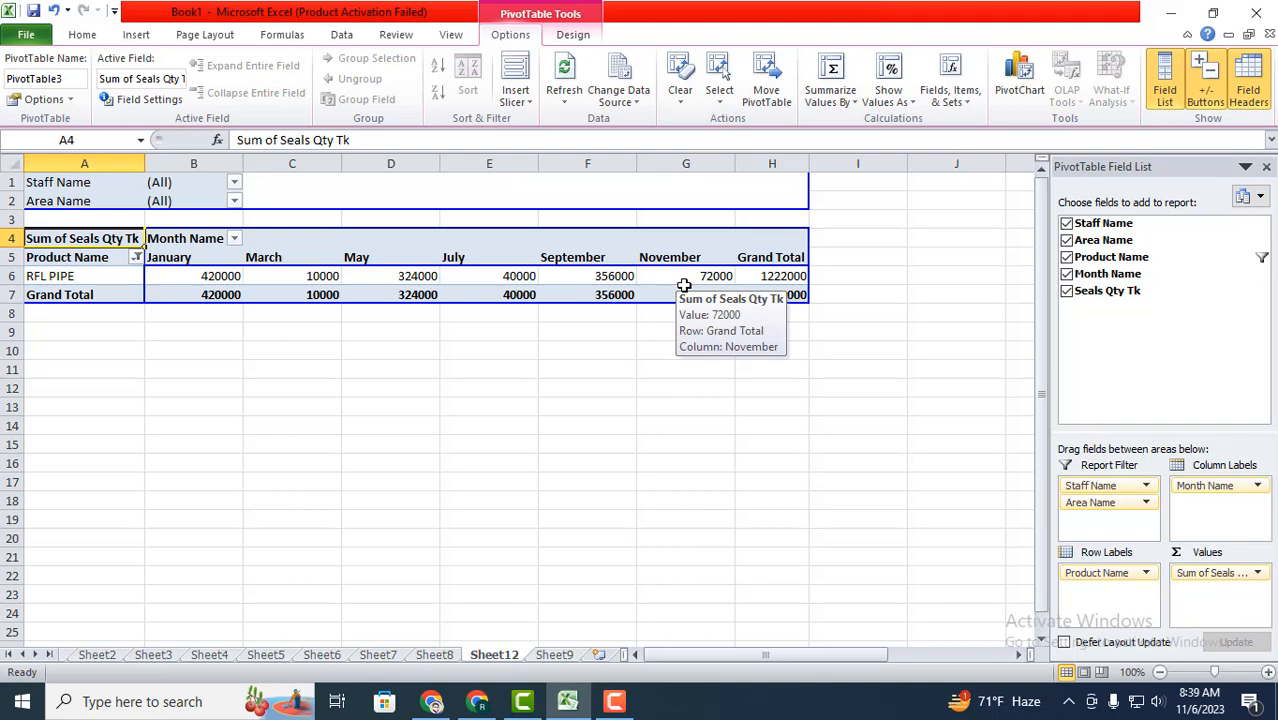
# Change the Product Name filter to show only RFL RICHCUKAR instead of RFL PIPE.
pyautogui.click(135, 257)
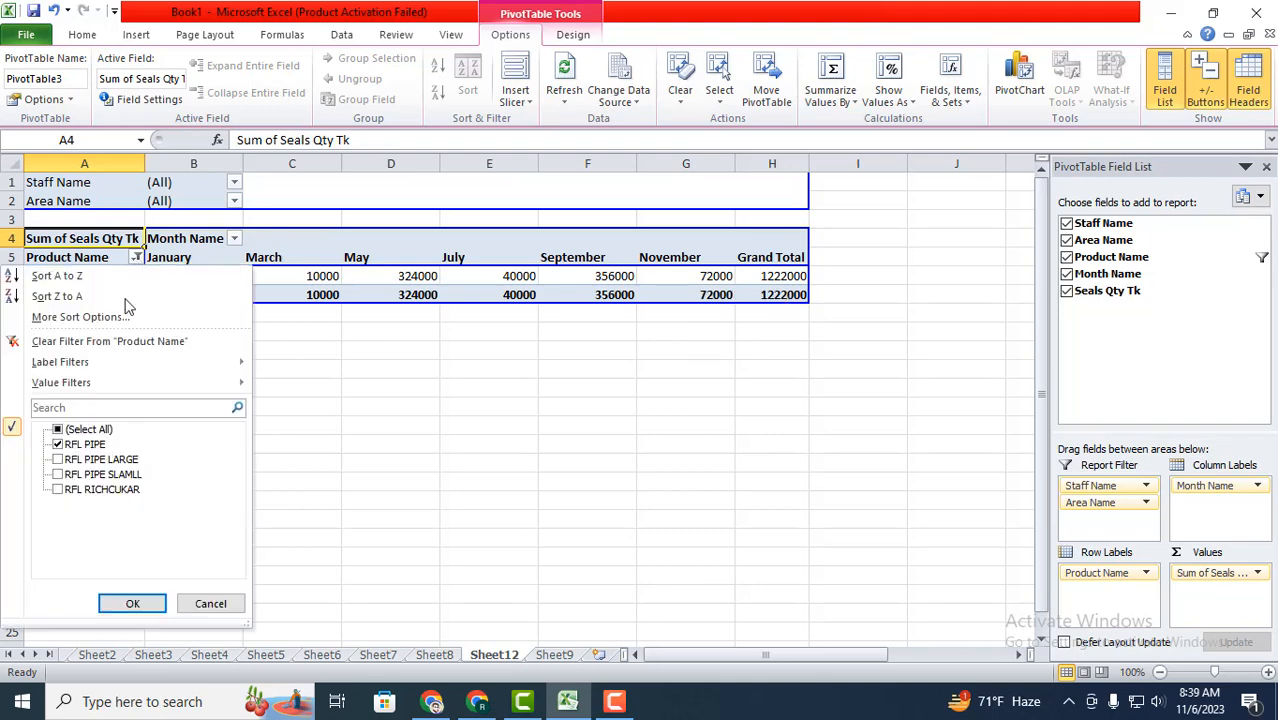
pyautogui.click(68, 476)
pyautogui.click(58, 489)
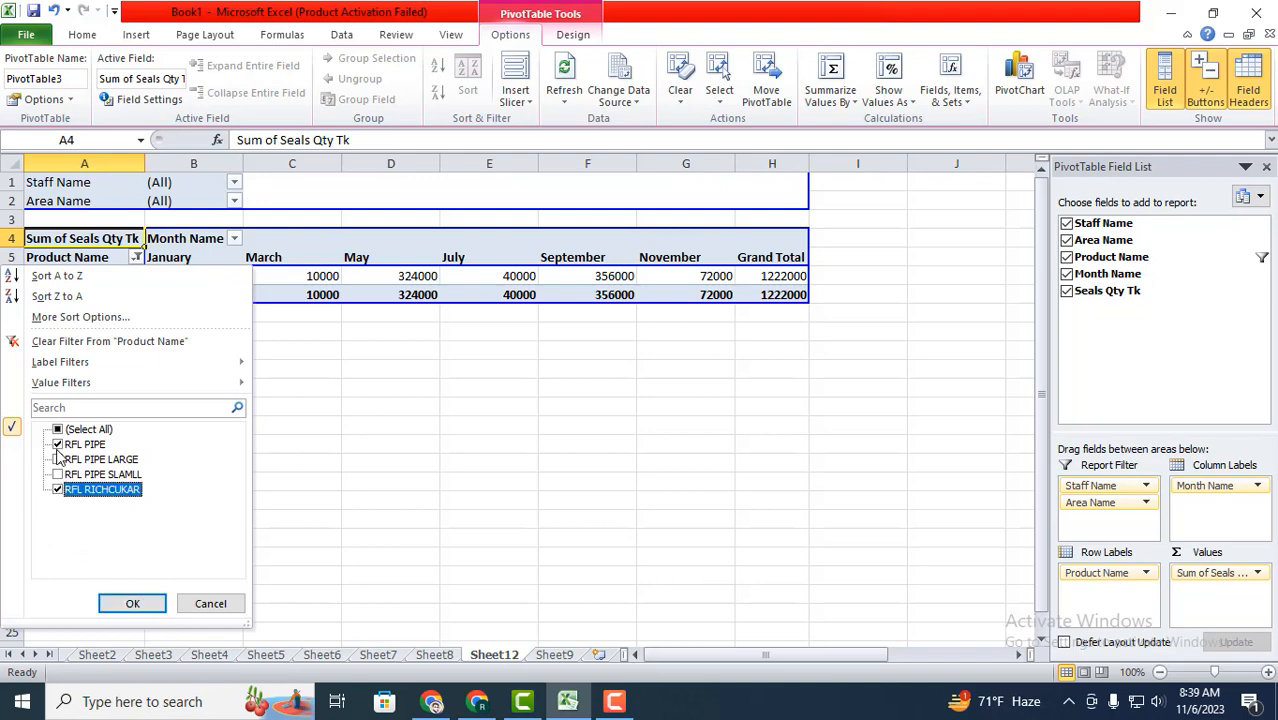
pyautogui.click(57, 444)
pyautogui.click(132, 604)
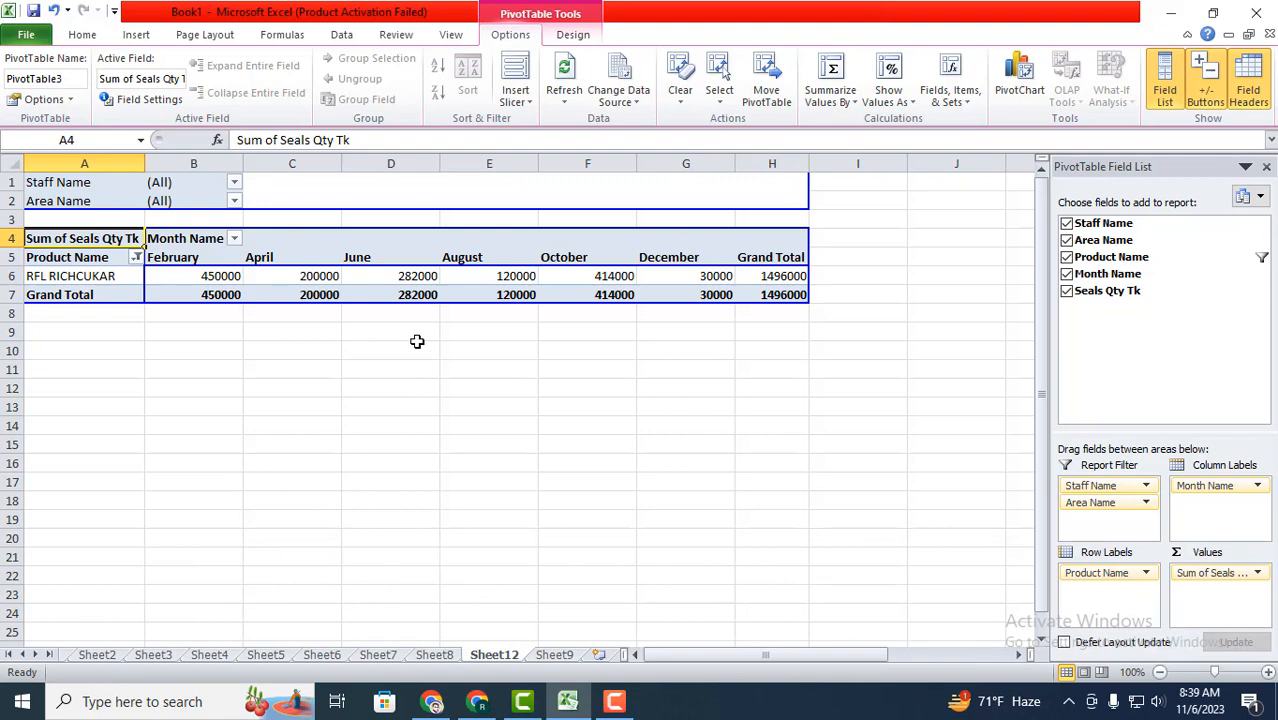
# Reselect all products in the Product Name filter of the PivotTable.
pyautogui.click(135, 258)
pyautogui.click(60, 428)
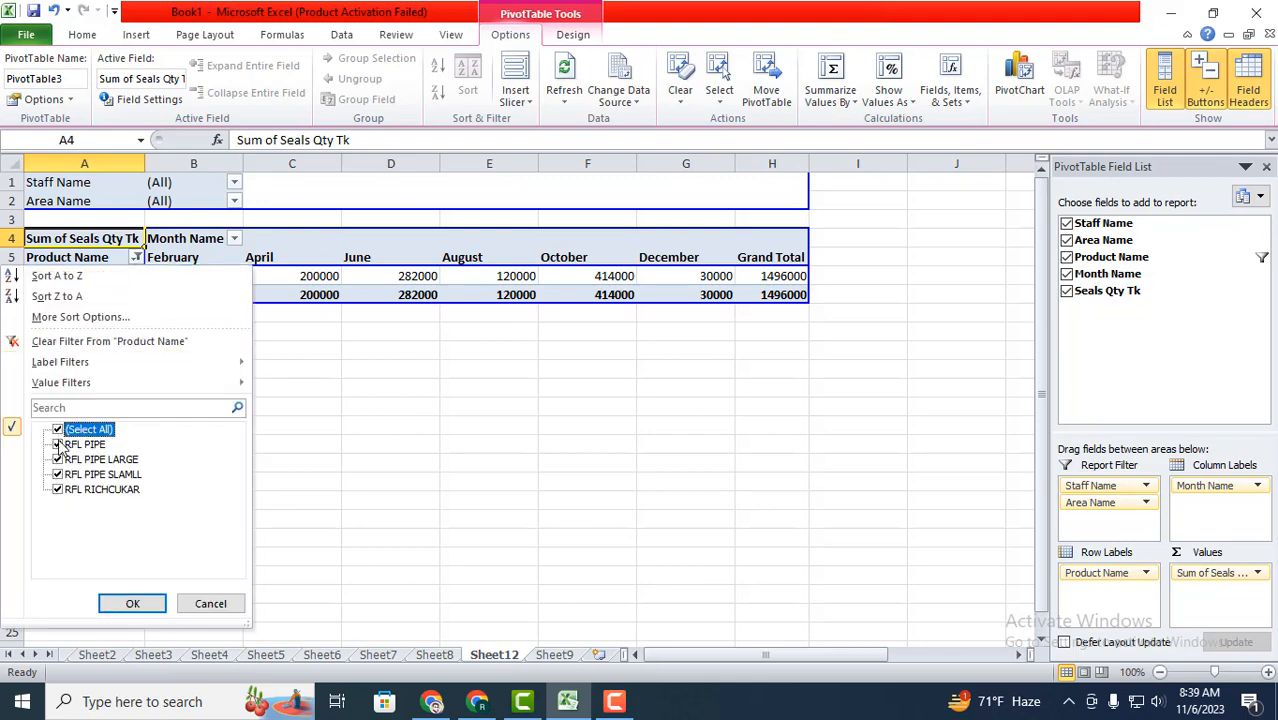